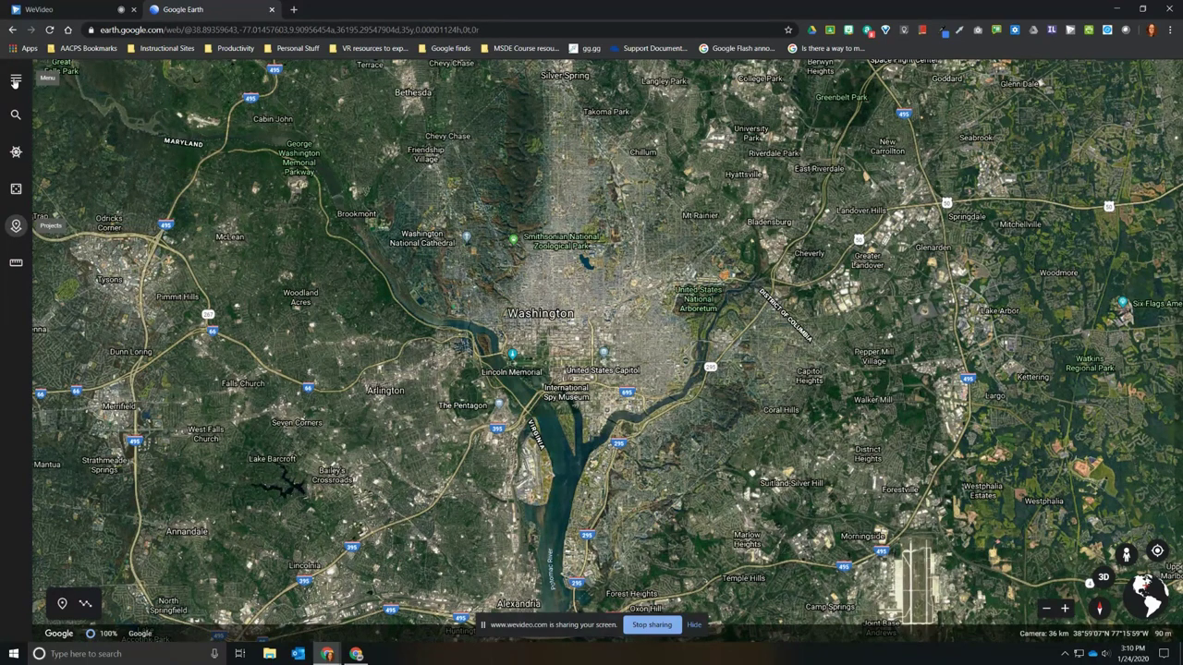
Step: Open the main menu beside the Washington DC satellite map
{"action": "left_click", "coordinate": [15, 81]}
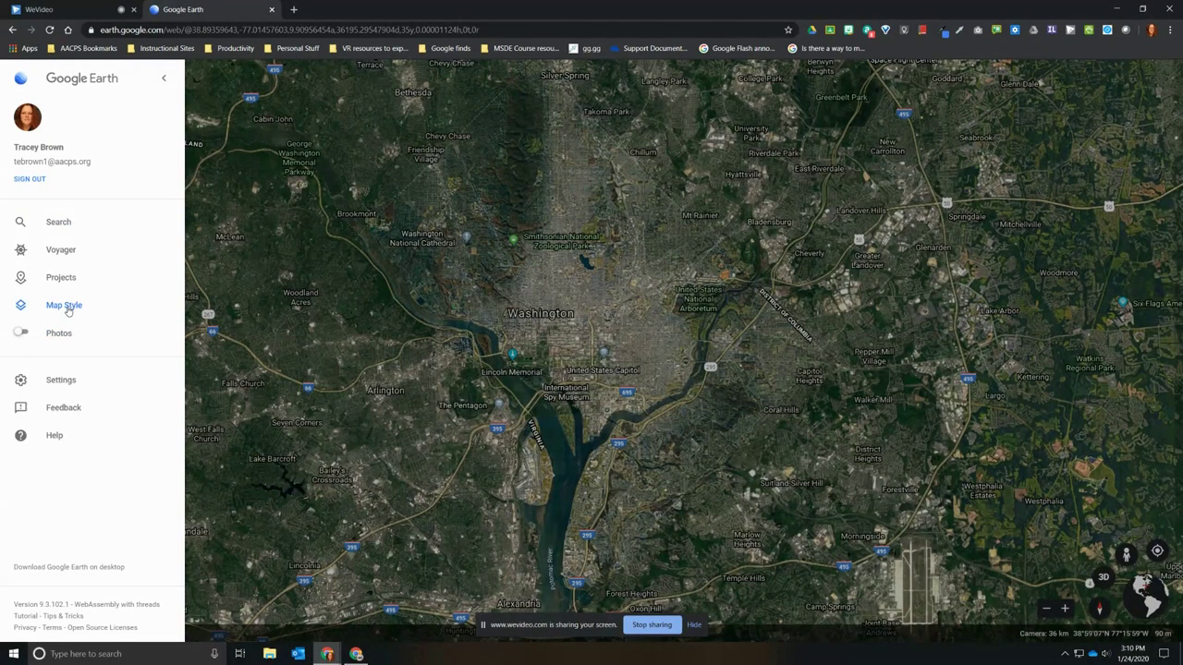
Step: Try the Clean, Exploration and Everything map styles, then choose Custom and review its layers
{"action": "left_click", "coordinate": [66, 311]}
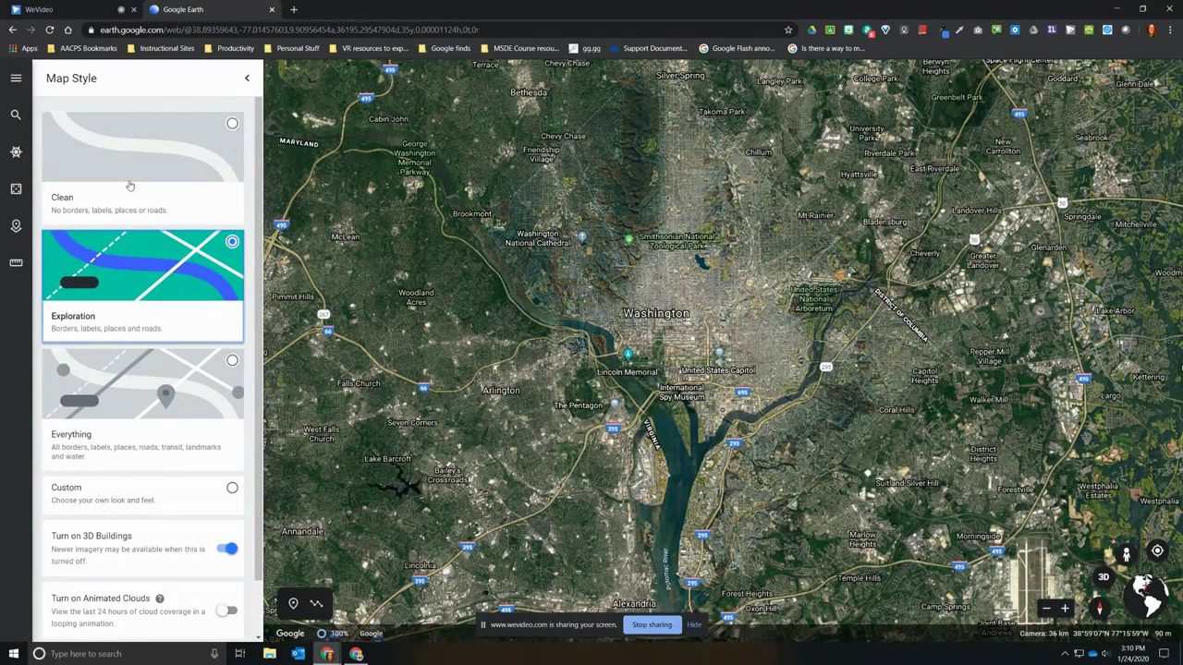
{"action": "left_click", "coordinate": [232, 125]}
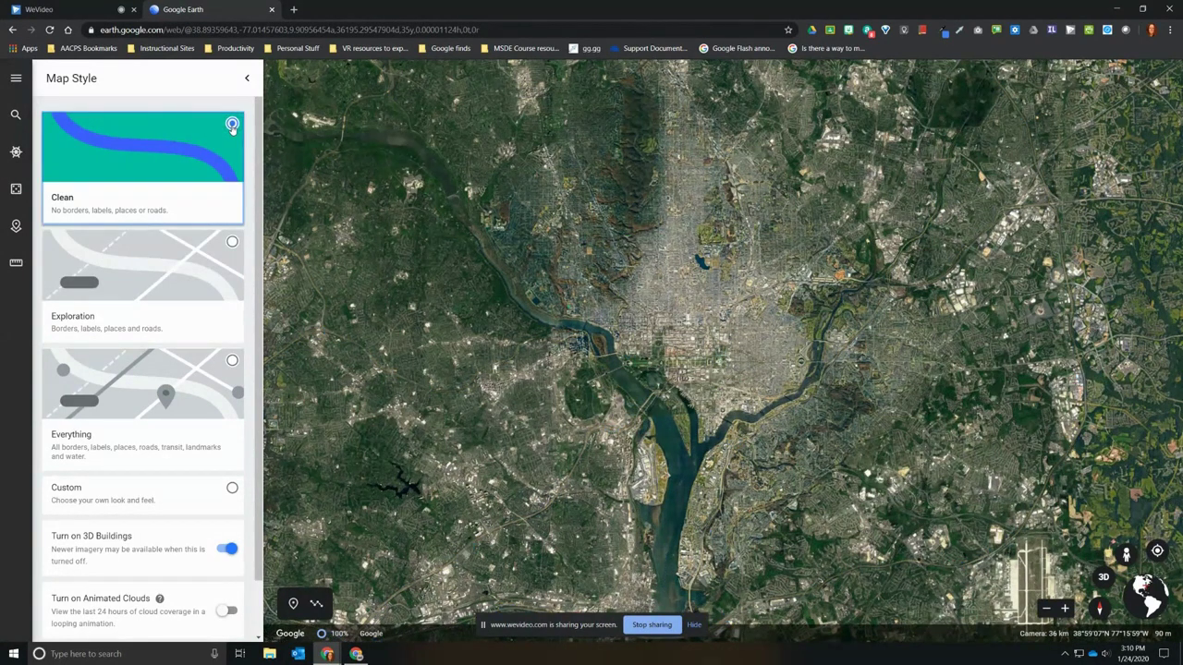
{"action": "left_click", "coordinate": [232, 243]}
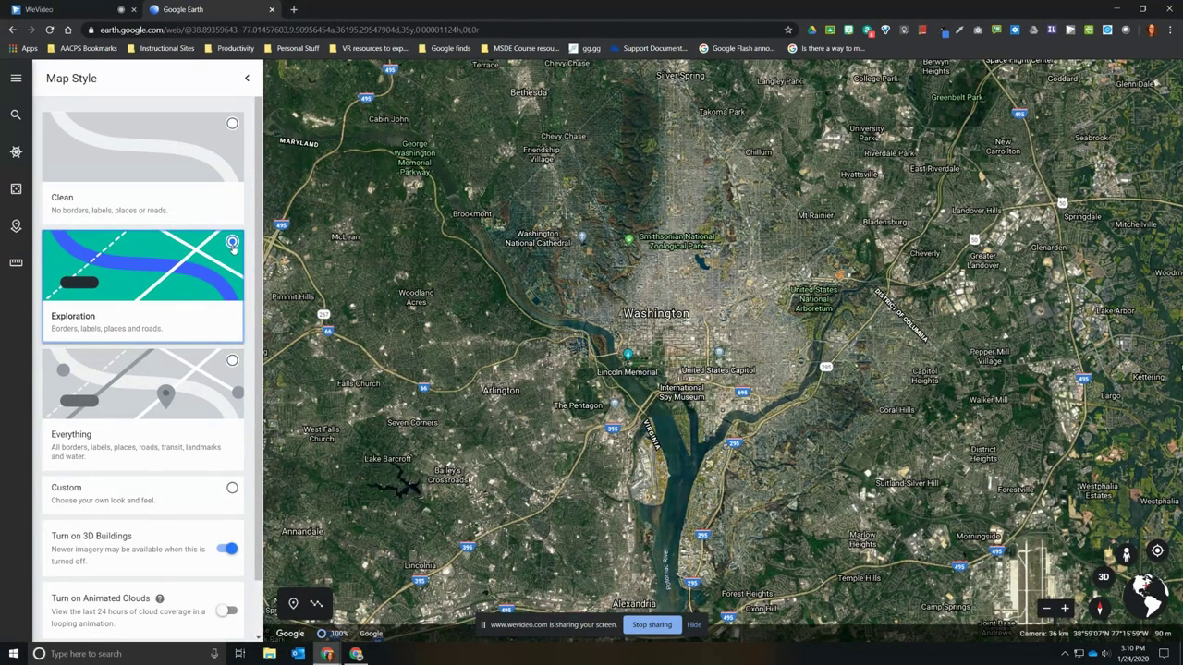
{"action": "left_click", "coordinate": [232, 361]}
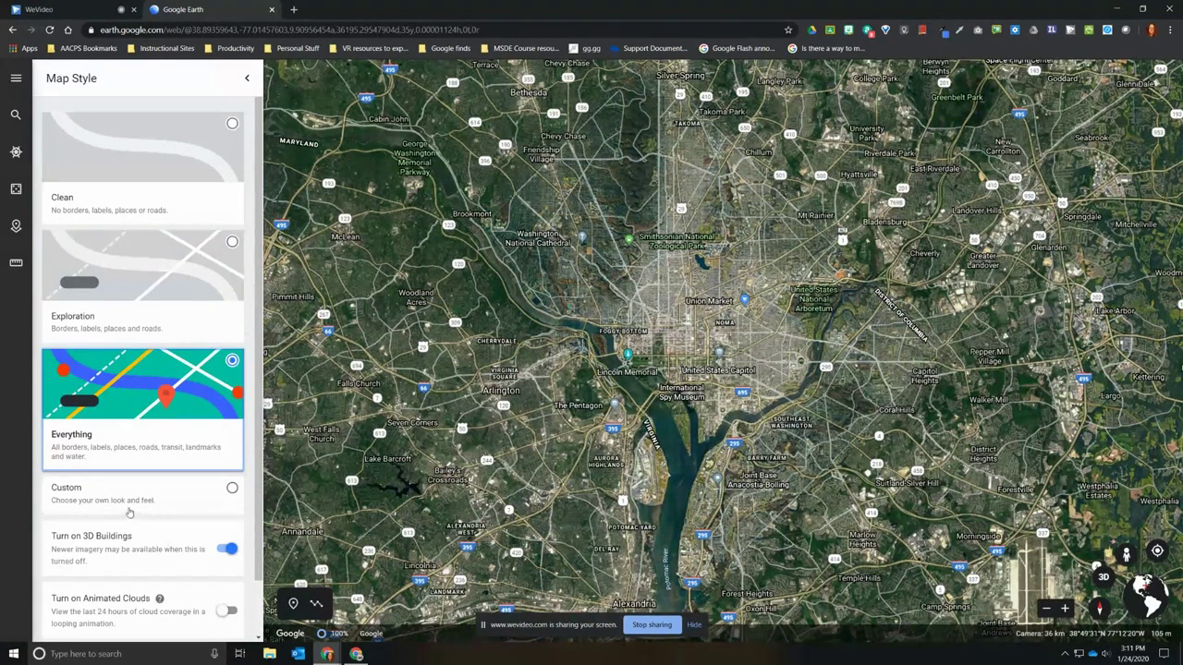
{"action": "left_click", "coordinate": [232, 489]}
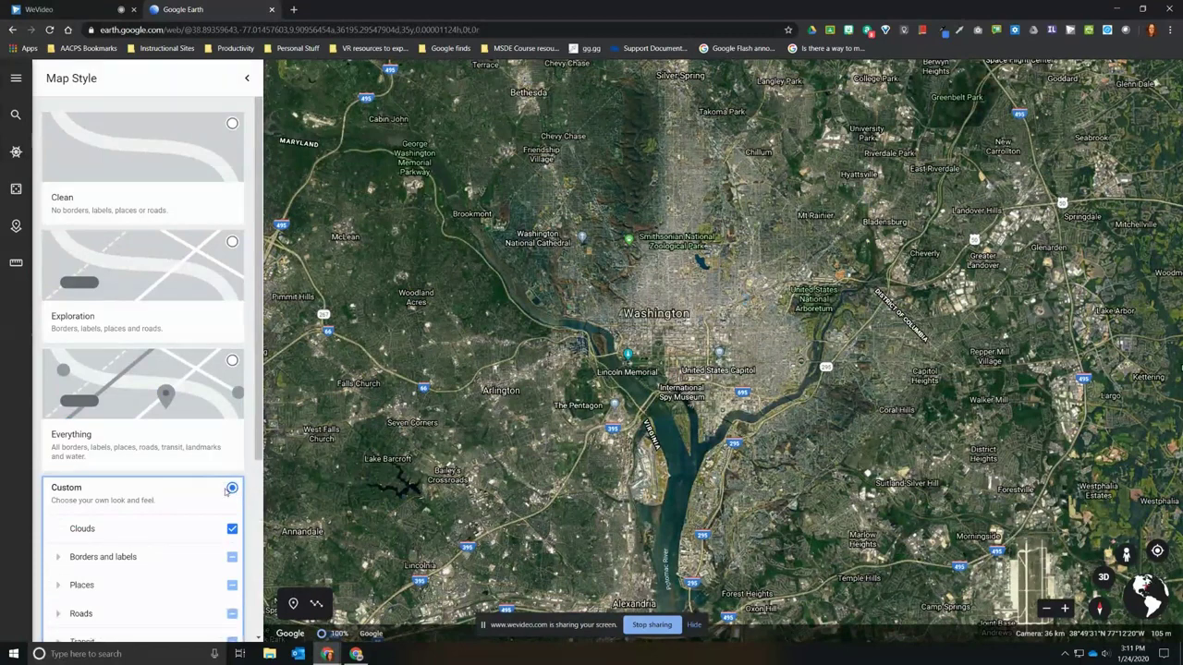
{"action": "scroll", "coordinate": [172, 529], "scroll_direction": "down", "scroll_amount": 2}
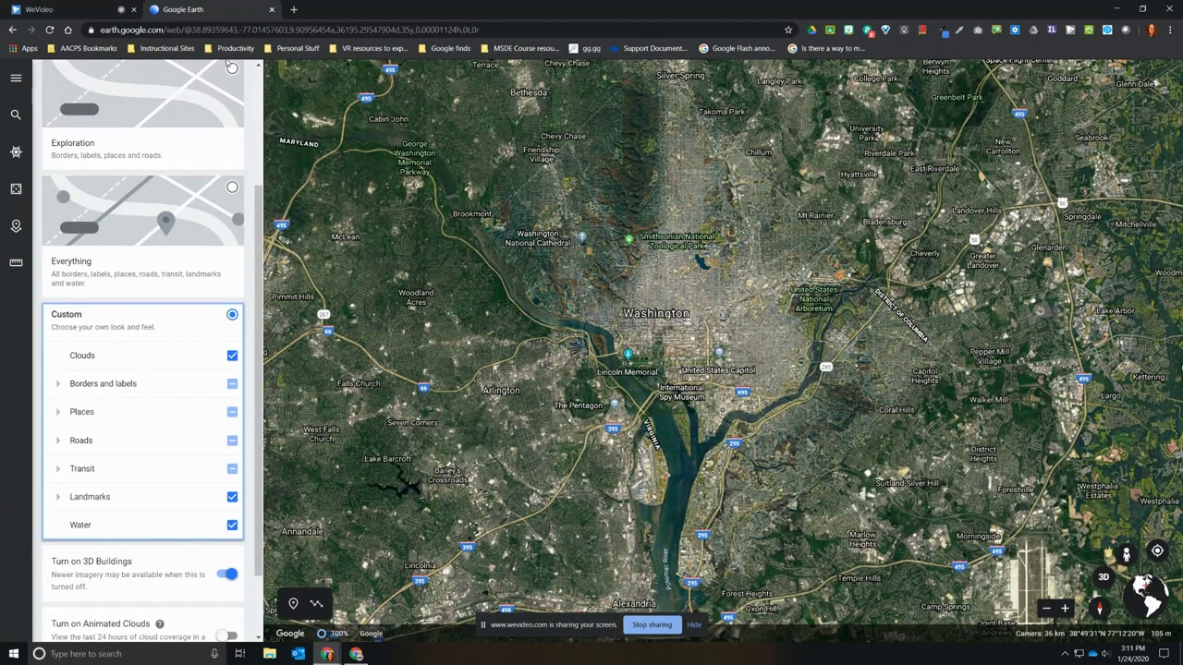
Step: Return to Exploration, tilt into a 3D close-up of downtown Washington, then disable 3D buildings
{"action": "left_click", "coordinate": [232, 70]}
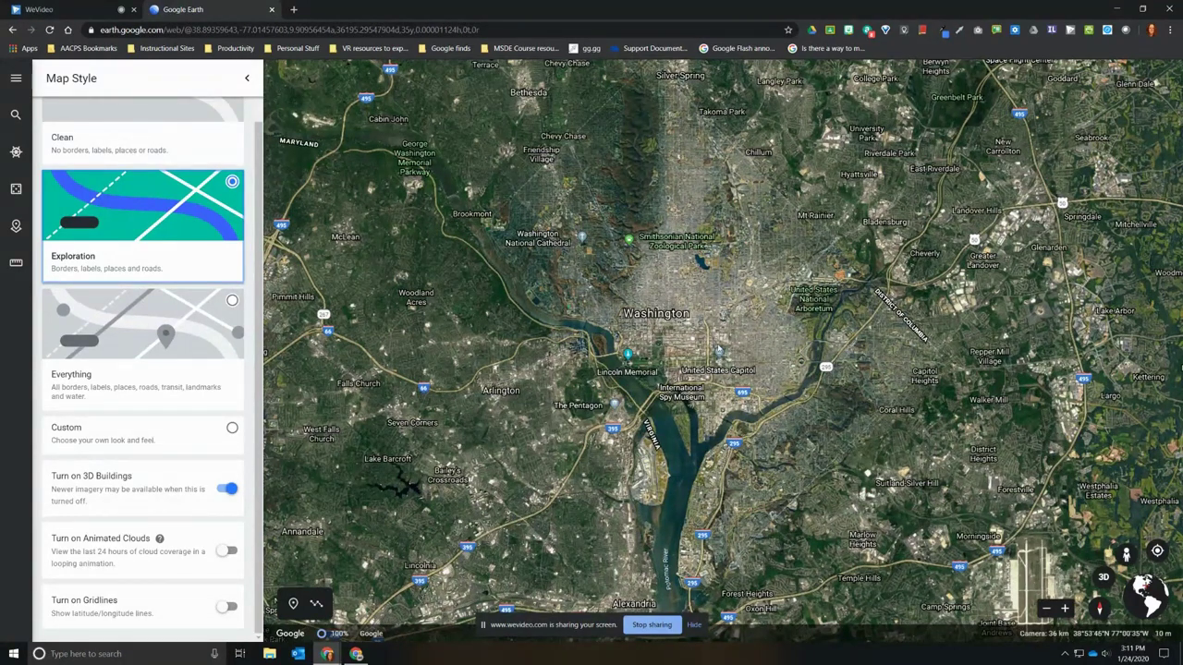
{"action": "scroll", "coordinate": [681, 350], "scroll_direction": "up", "scroll_amount": 3}
{"action": "scroll", "coordinate": [680, 350], "scroll_direction": "up", "scroll_amount": 5}
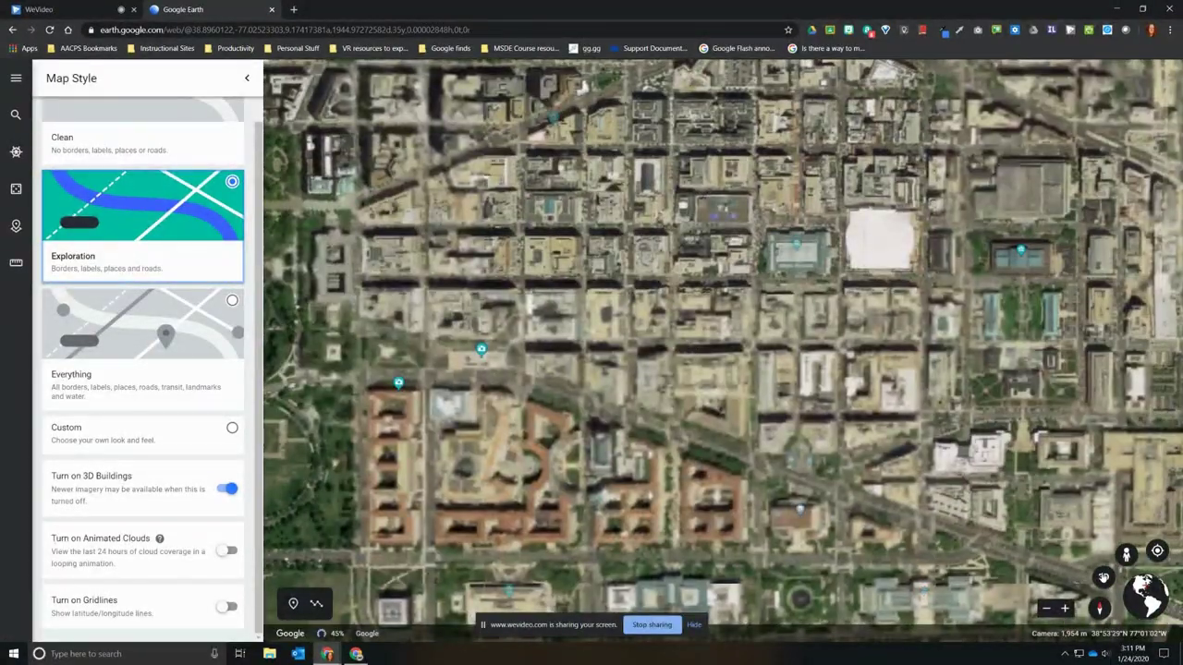
{"action": "left_click", "coordinate": [1103, 577]}
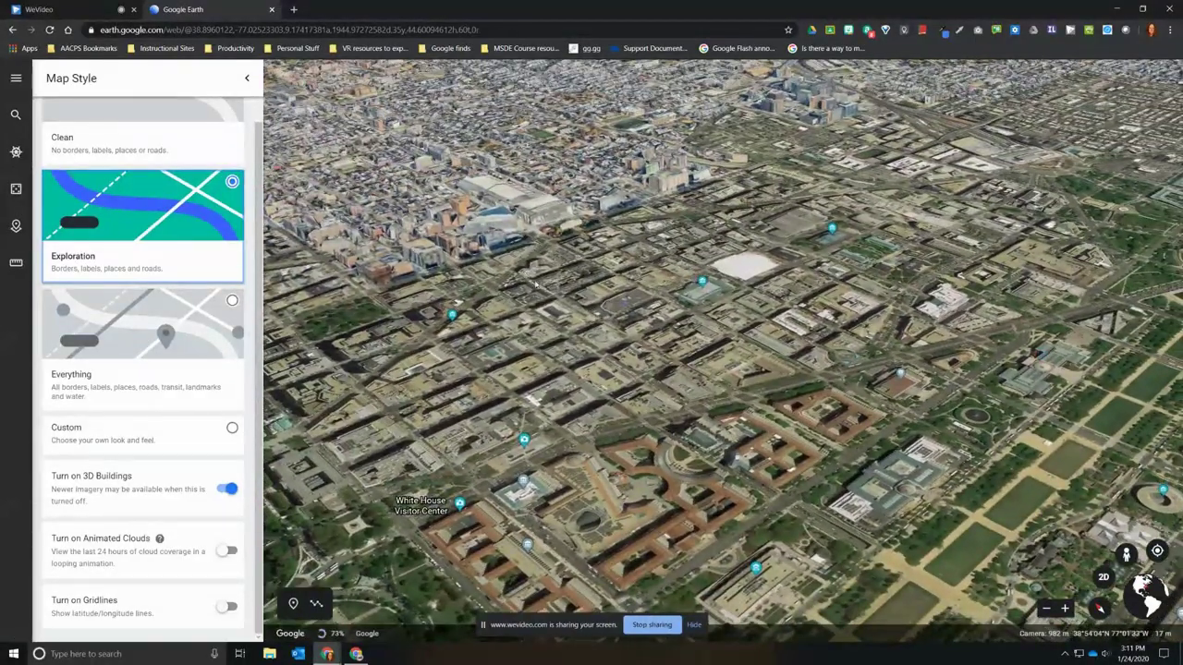
{"action": "left_click_drag", "start_coordinate": [536, 286], "coordinate": [543, 400]}
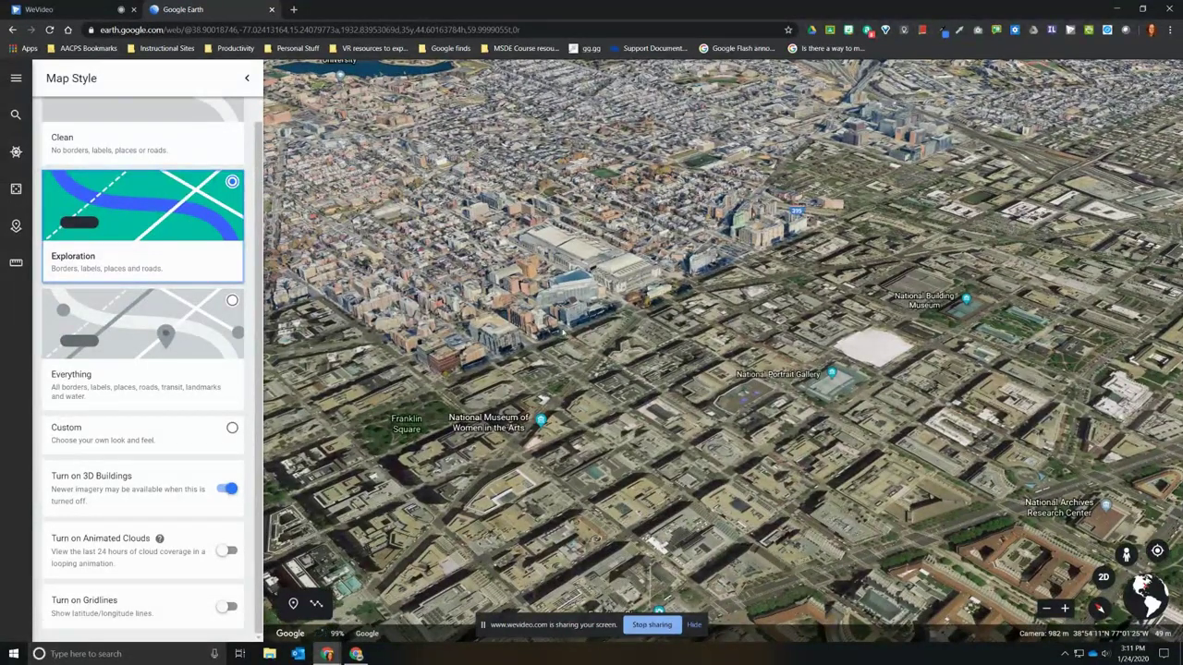
{"action": "left_click", "coordinate": [225, 489]}
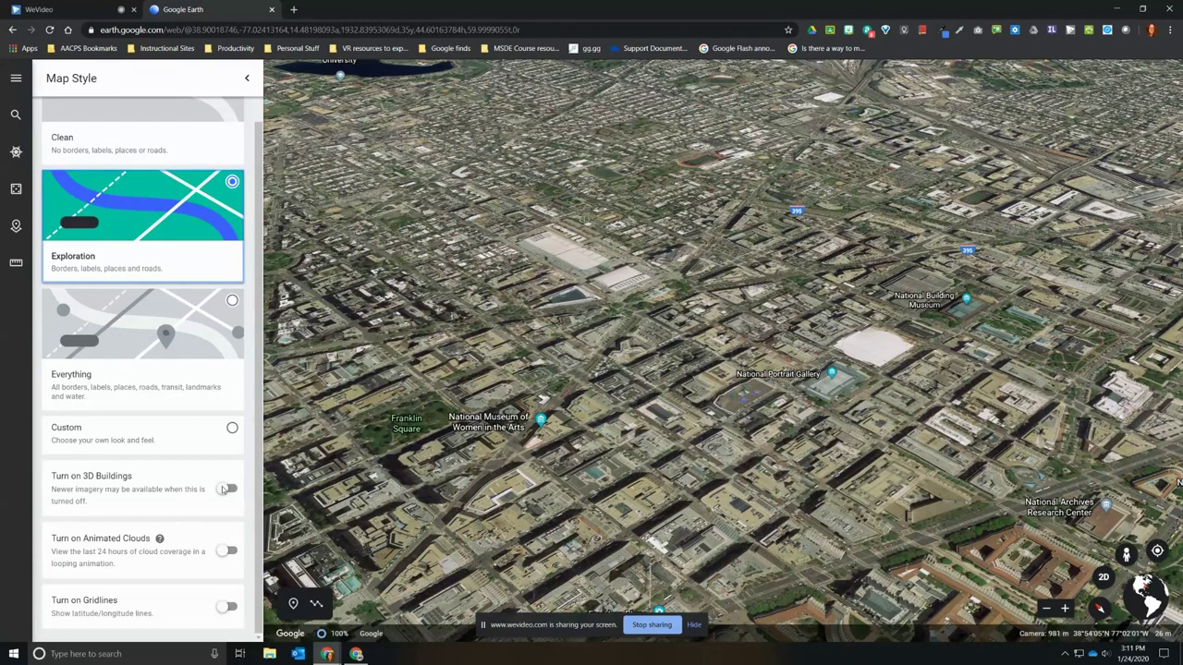
Step: Re-enable 3D buildings, show latitude/longitude gridlines, and flatten the map to a top-down 2D view
{"action": "left_click", "coordinate": [229, 489]}
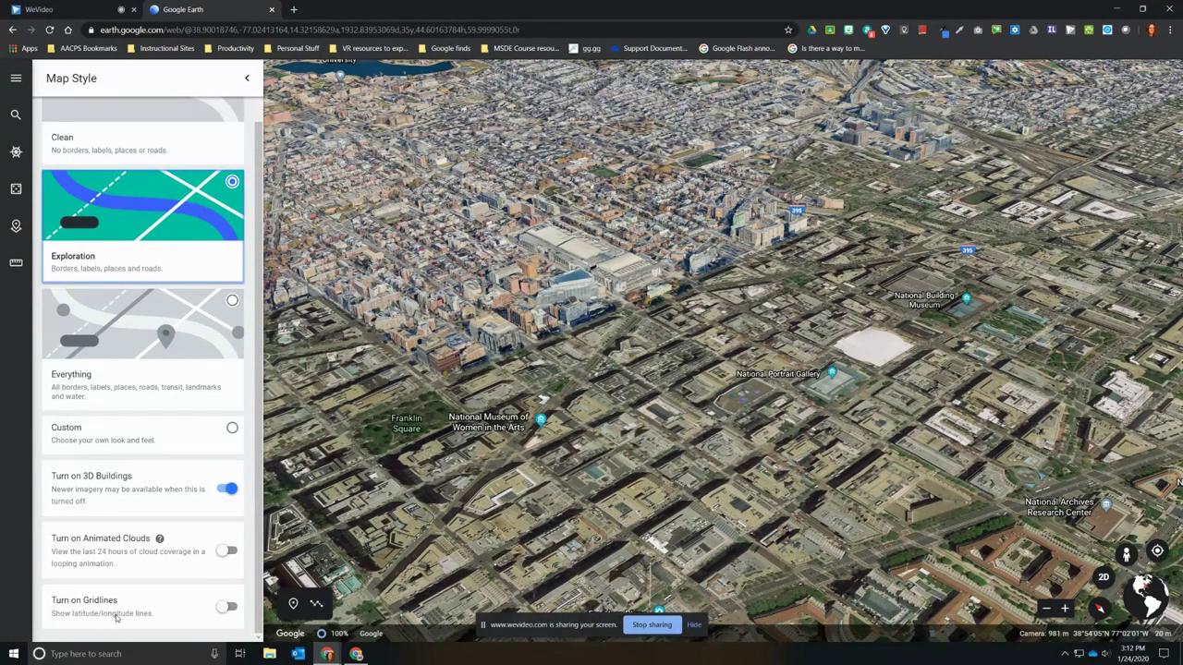
{"action": "left_click", "coordinate": [228, 607]}
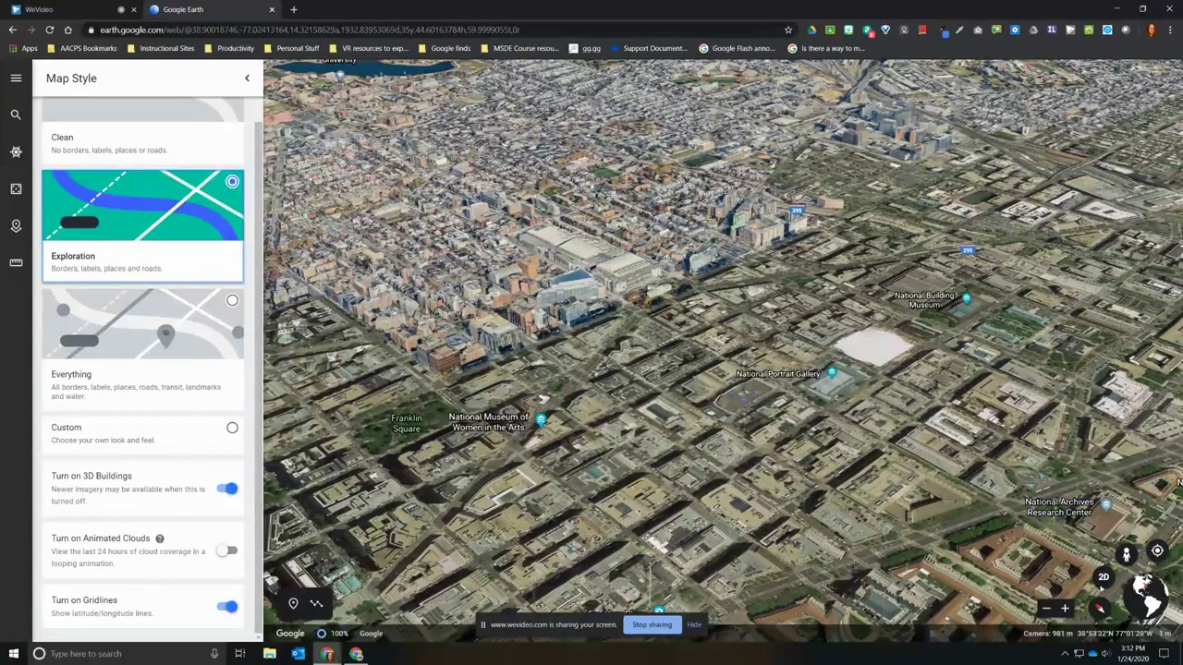
{"action": "left_click", "coordinate": [1104, 581]}
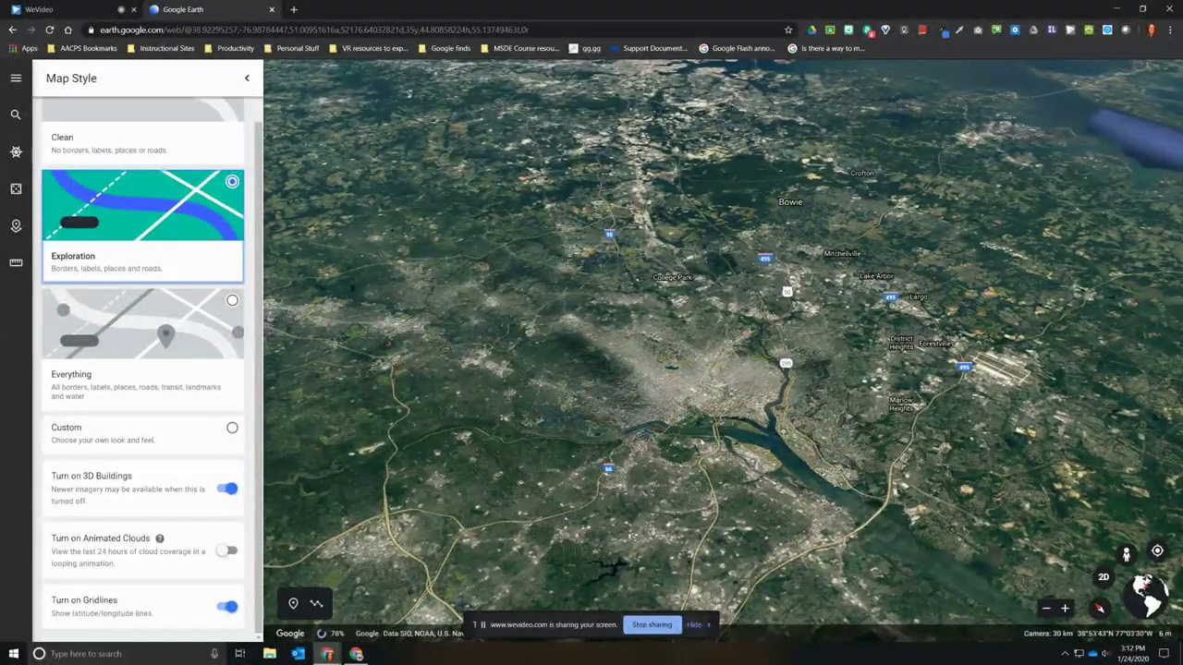
{"action": "left_click", "coordinate": [1104, 578]}
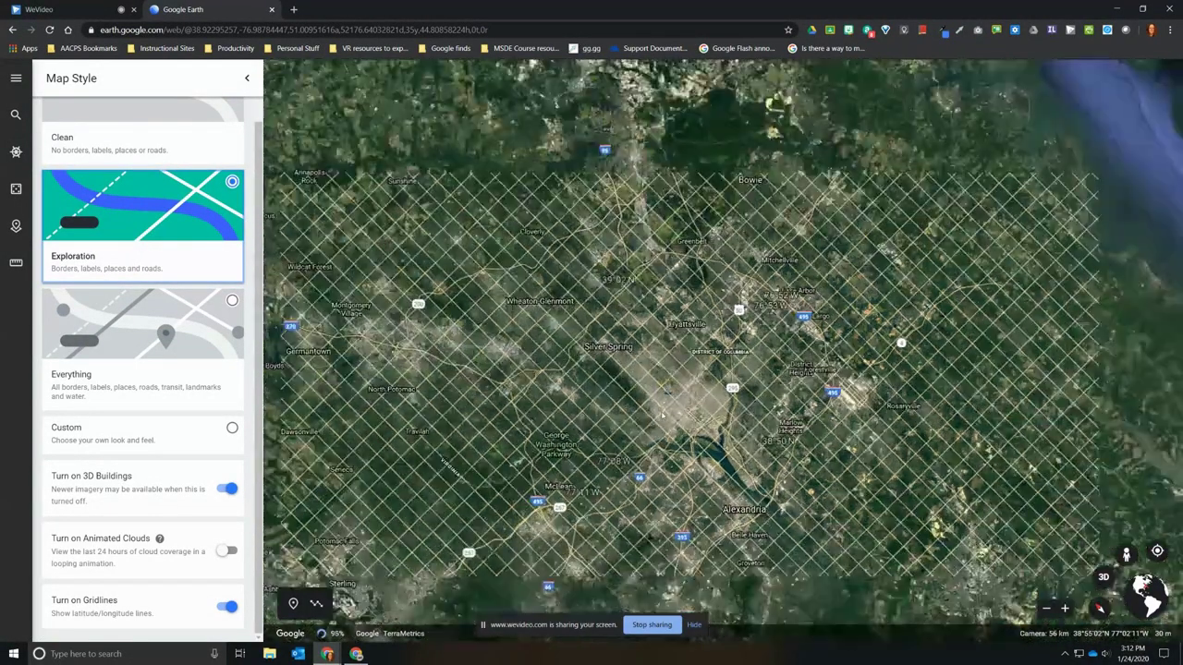
Step: Zoom out and back in over the Potomac, hide the gridlines, close Map Style, and reopen the menu
{"action": "scroll", "coordinate": [662, 418], "scroll_direction": "down", "scroll_amount": 5}
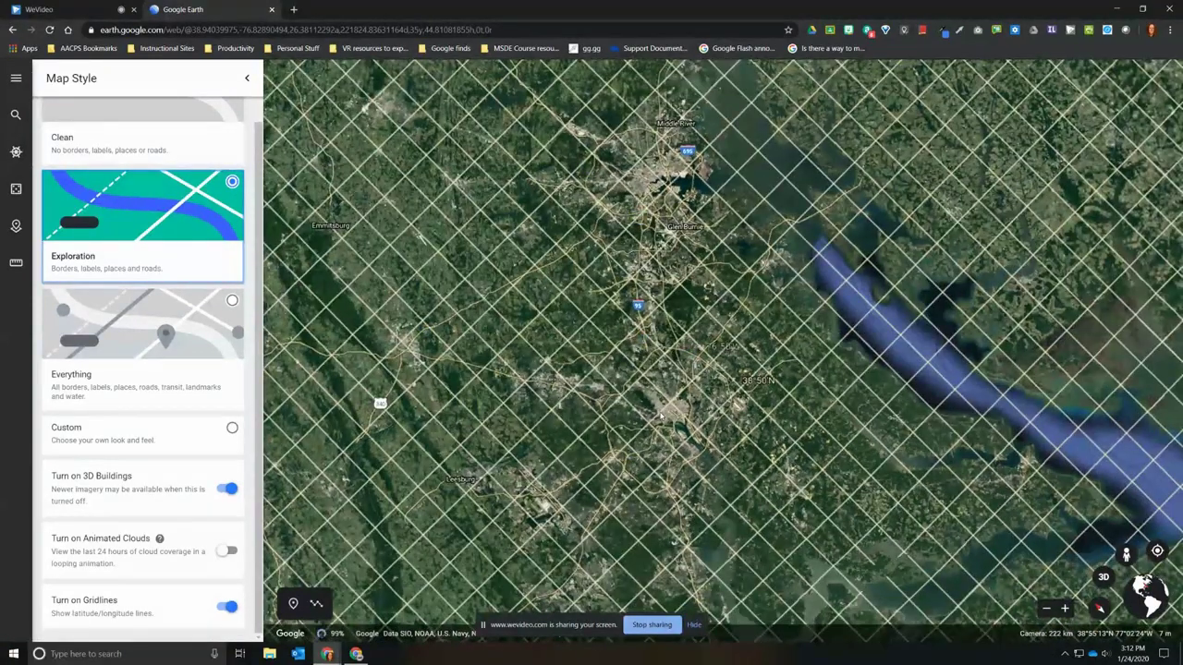
{"action": "scroll", "coordinate": [661, 415], "scroll_direction": "down", "scroll_amount": 2}
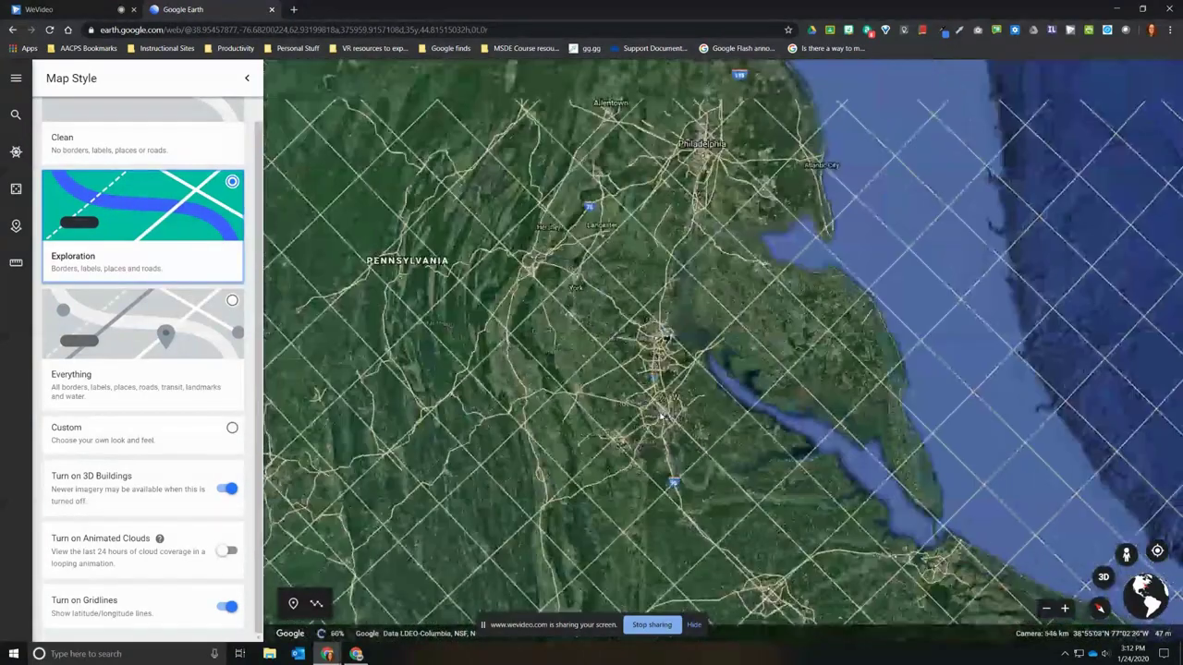
{"action": "scroll", "coordinate": [662, 417], "scroll_direction": "down", "scroll_amount": 2}
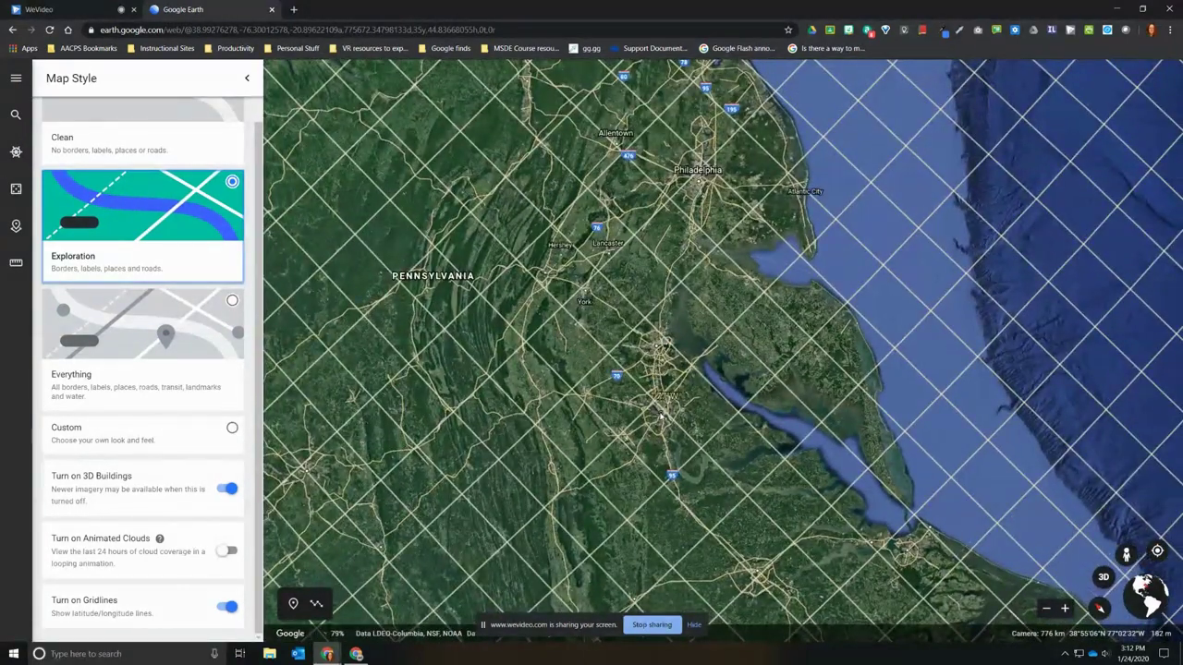
{"action": "scroll", "coordinate": [673, 422], "scroll_direction": "up", "scroll_amount": 5}
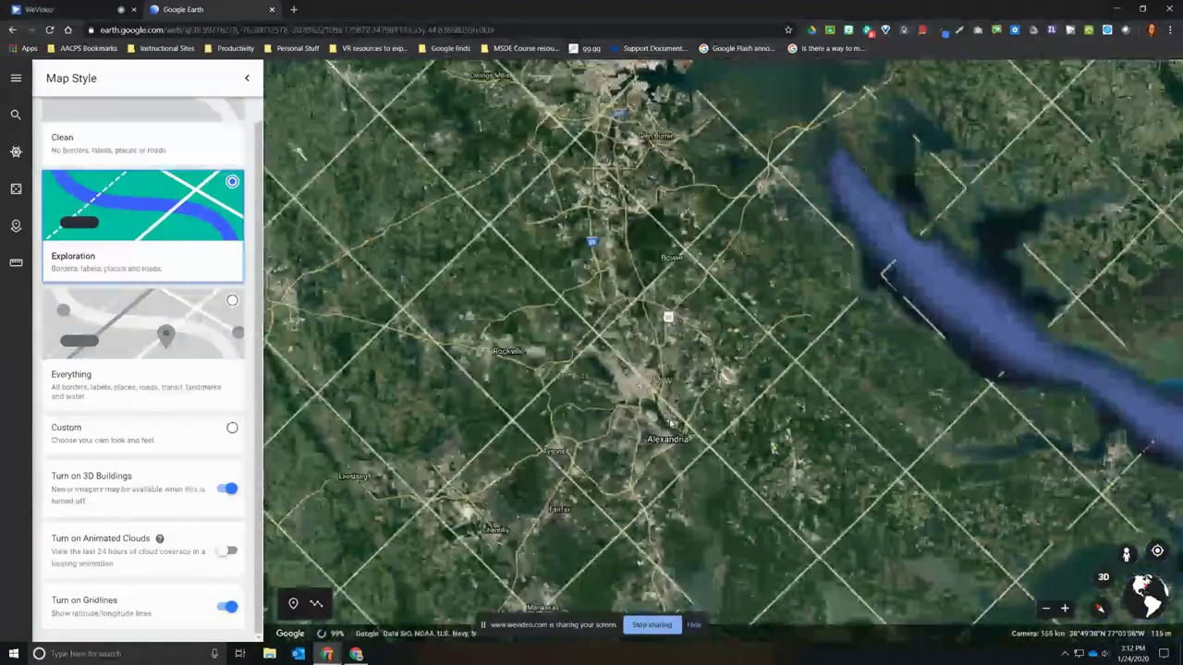
{"action": "scroll", "coordinate": [673, 423], "scroll_direction": "up", "scroll_amount": 4}
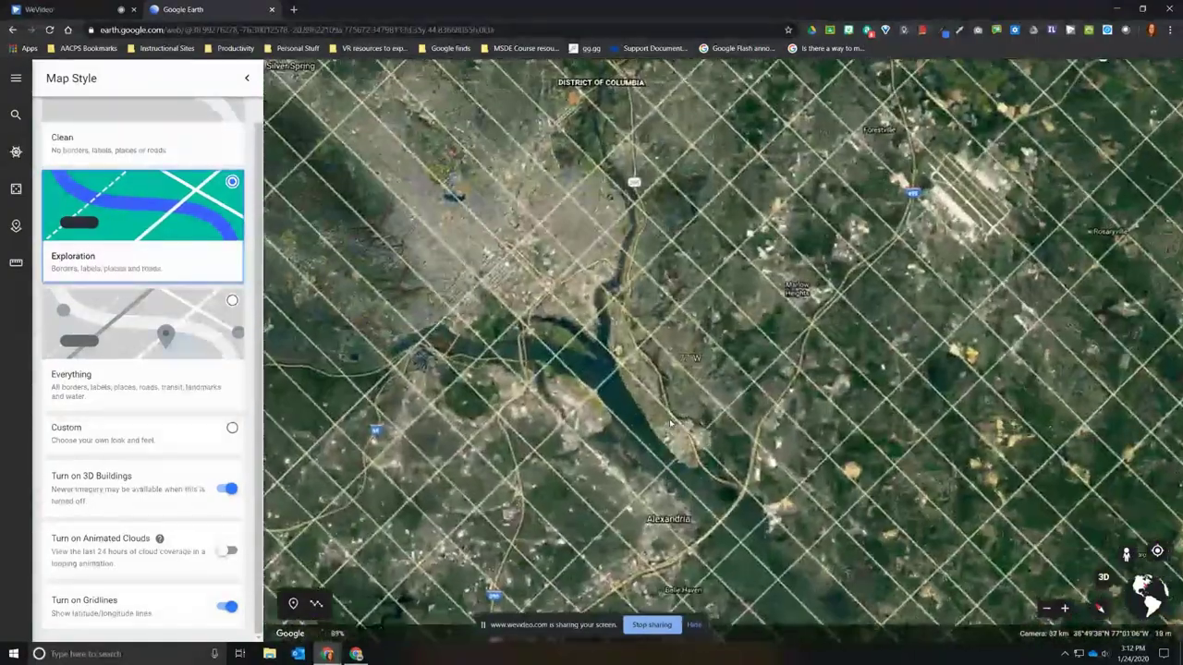
{"action": "scroll", "coordinate": [671, 422], "scroll_direction": "up", "scroll_amount": 2}
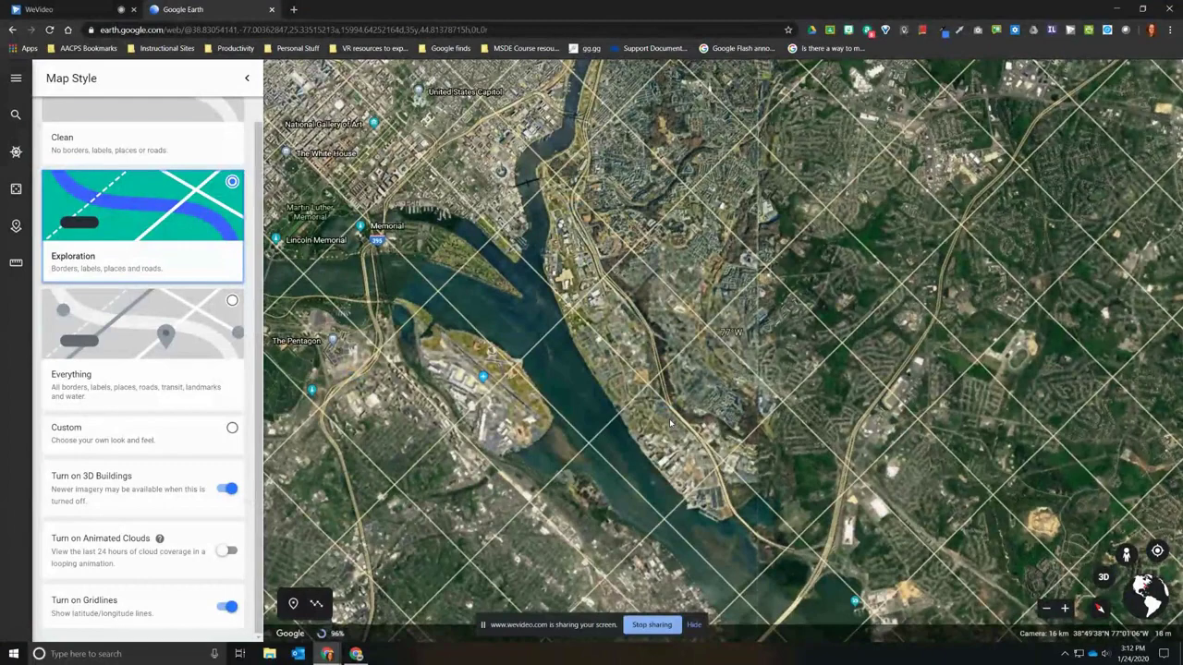
{"action": "scroll", "coordinate": [671, 422], "scroll_direction": "up", "scroll_amount": 2}
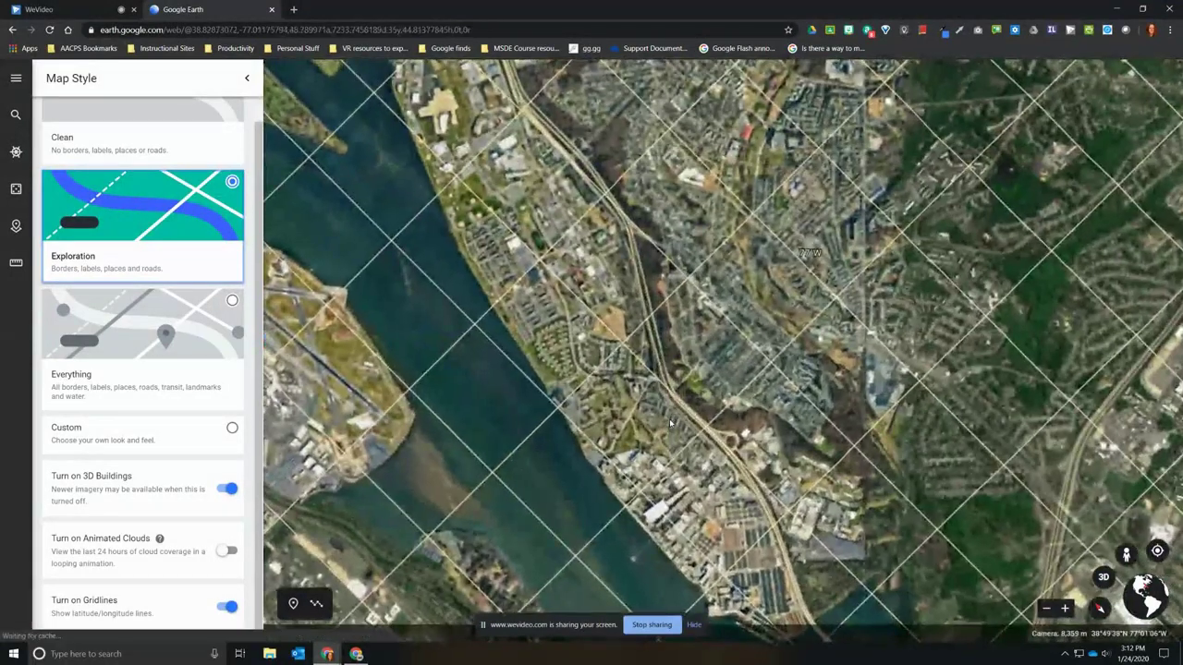
{"action": "left_click", "coordinate": [227, 607]}
{"action": "left_click", "coordinate": [246, 77]}
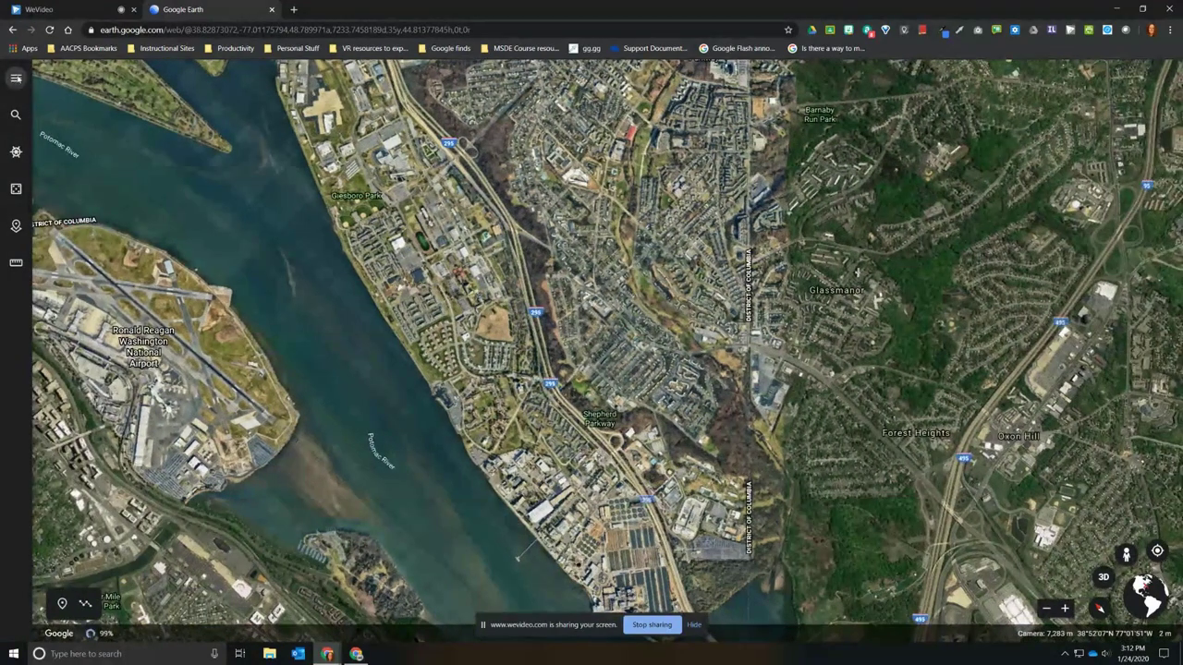
{"action": "left_click", "coordinate": [16, 78]}
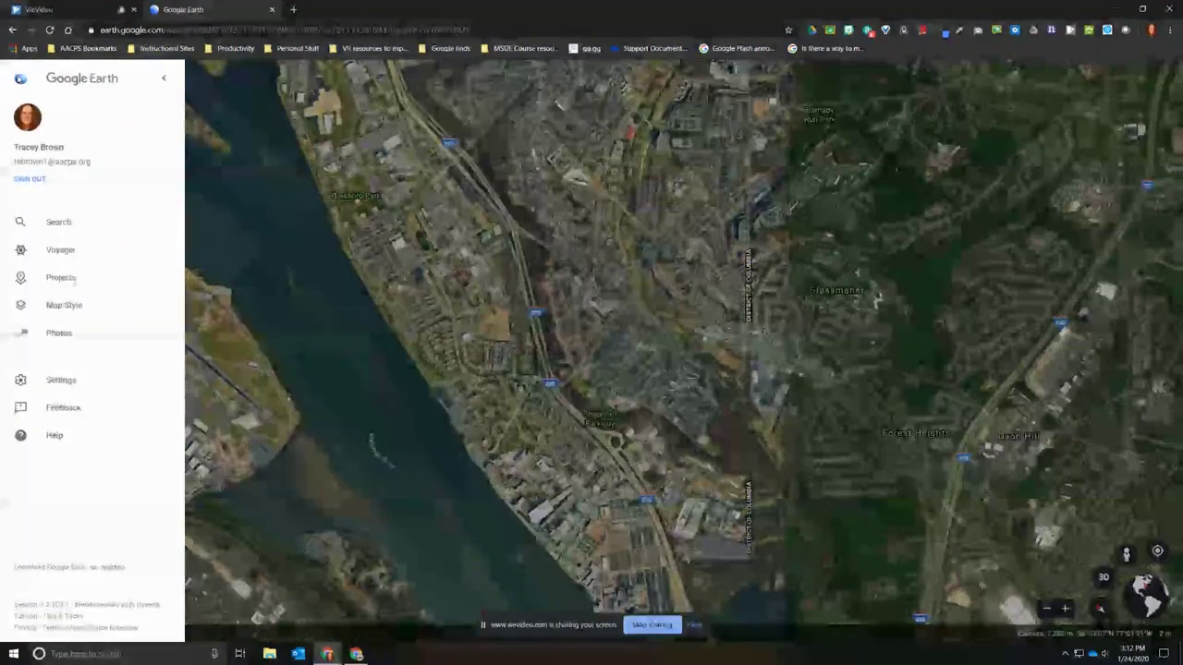
Step: Turn on the crowdsourced Photos layer and zoom in near Shepherd Parkway by the Potomac
{"action": "left_click", "coordinate": [23, 335]}
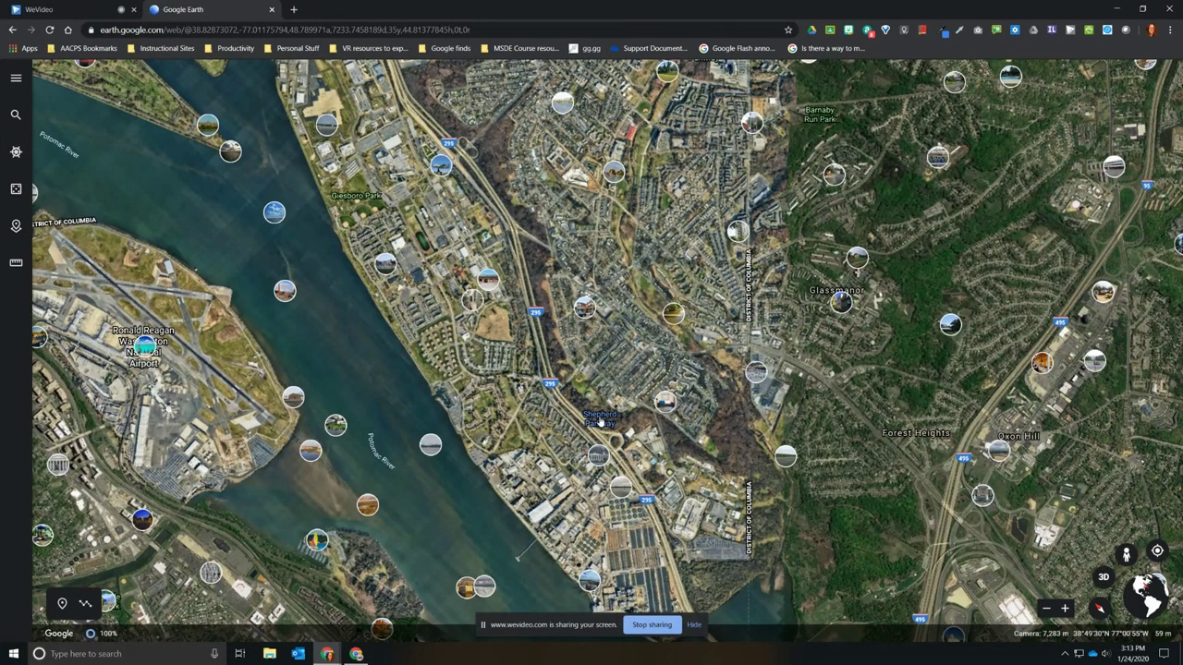
{"action": "scroll", "coordinate": [599, 418], "scroll_direction": "up", "scroll_amount": 2}
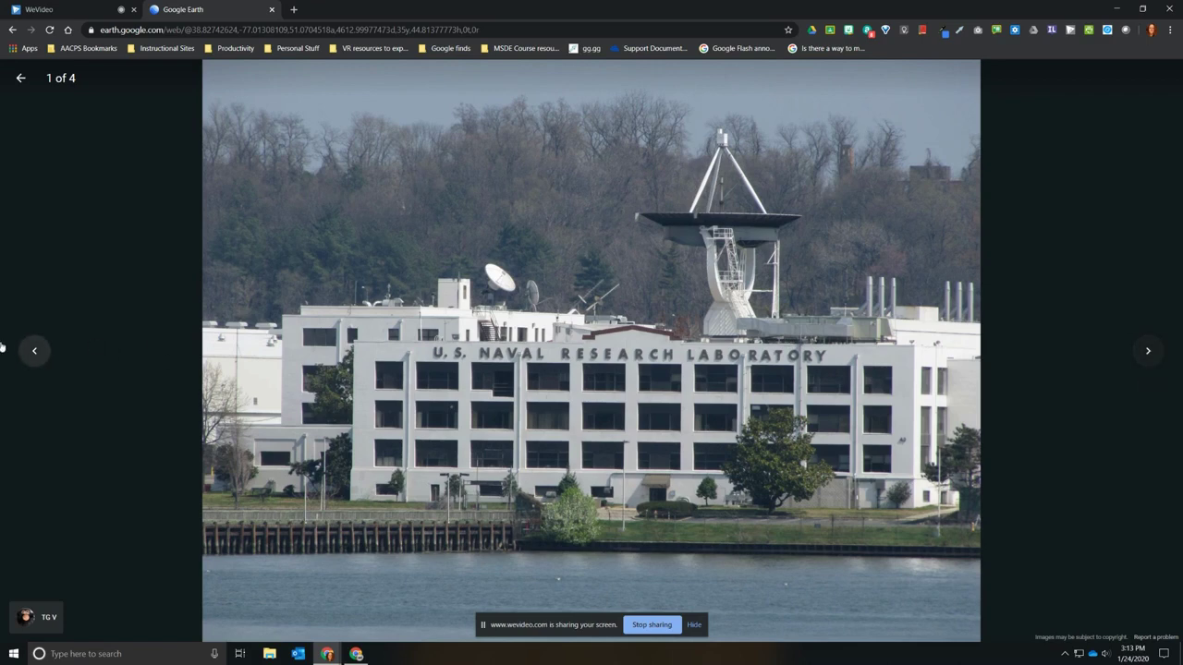
Step: Advance through the riverside photos, close the viewer, and zoom out then in on the Capitol
{"action": "left_click", "coordinate": [1149, 357]}
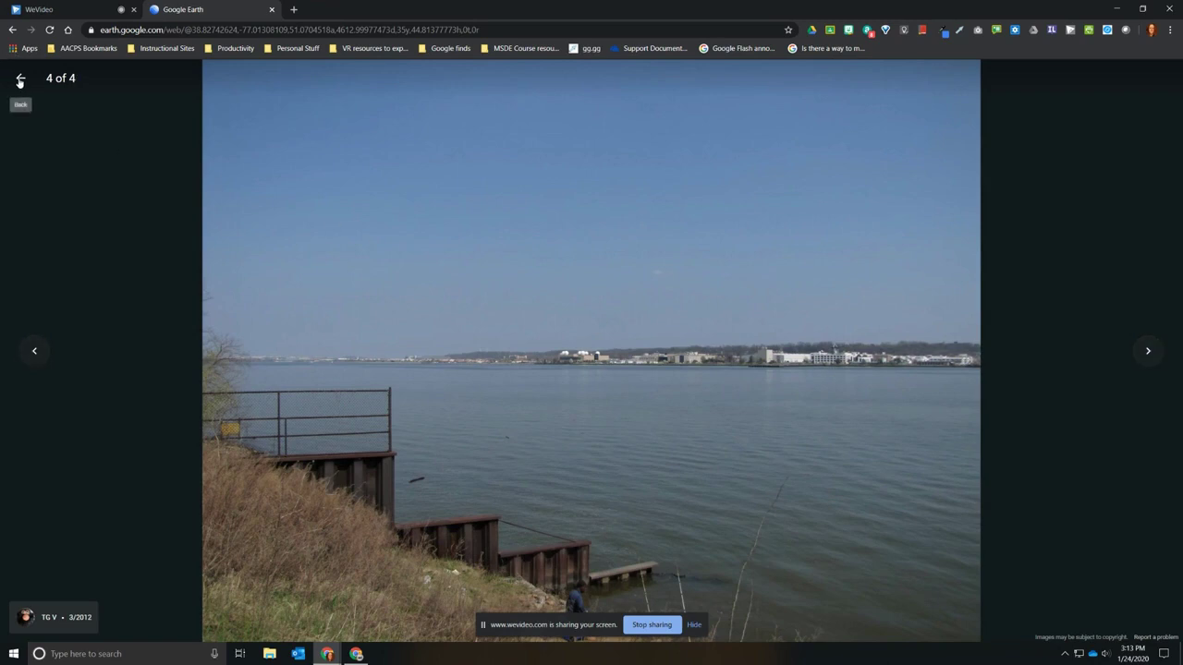
{"action": "left_click", "coordinate": [19, 82]}
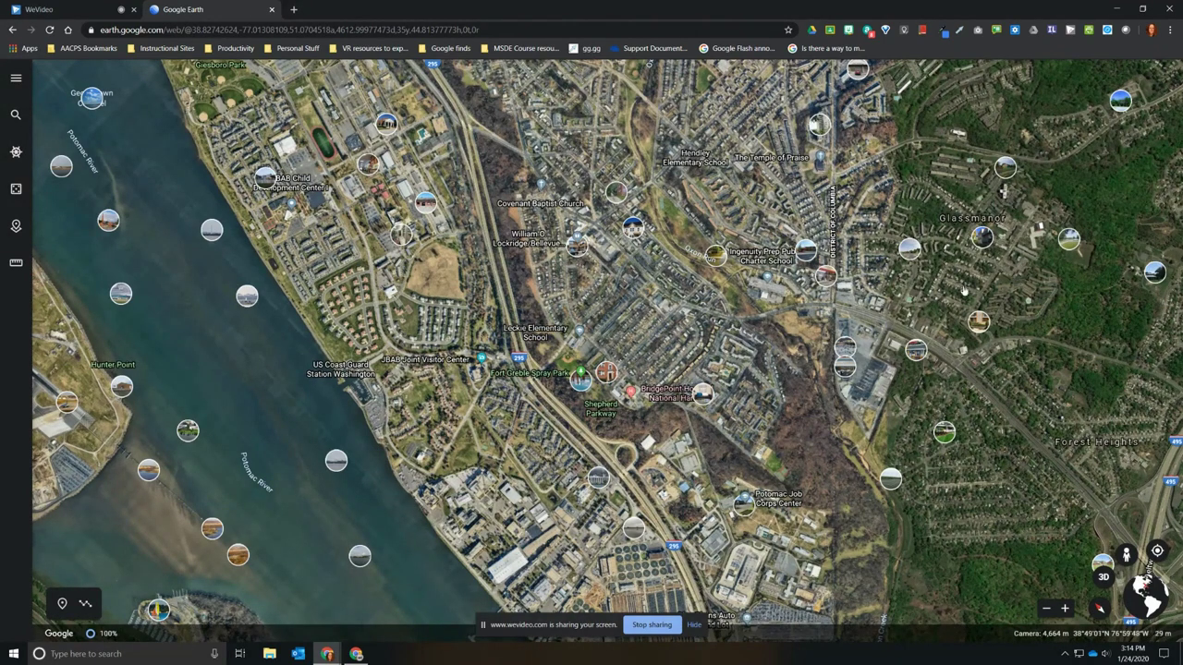
{"action": "scroll", "coordinate": [499, 378], "scroll_direction": "down", "scroll_amount": 5}
{"action": "scroll", "coordinate": [603, 377], "scroll_direction": "down", "scroll_amount": 3}
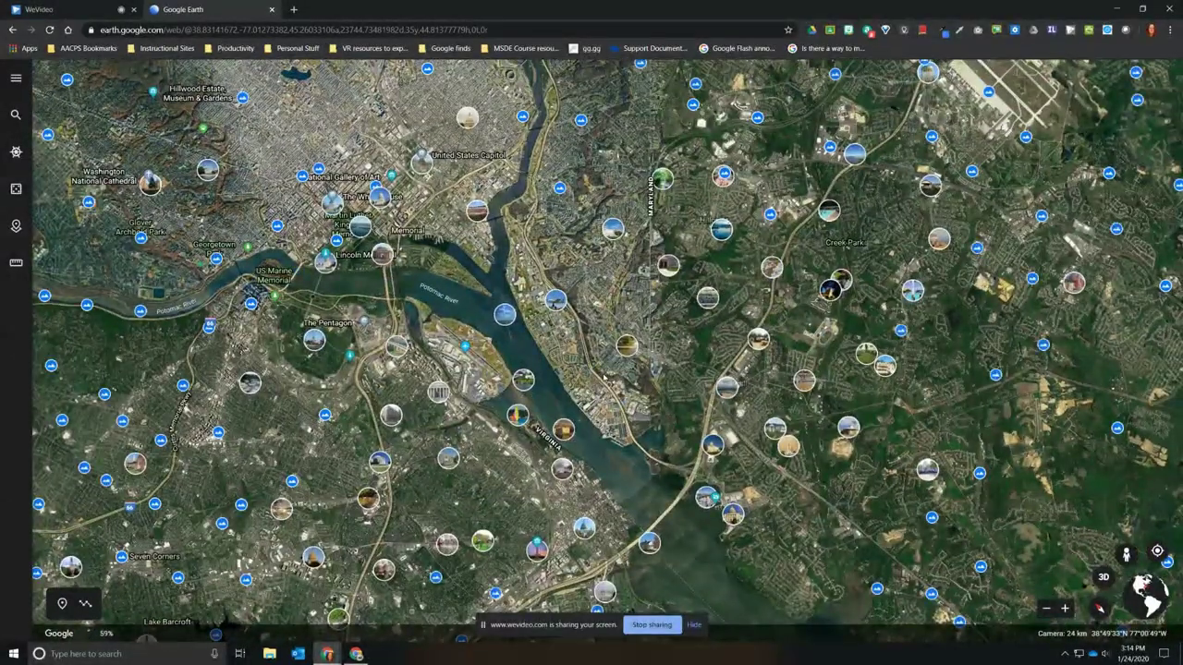
{"action": "scroll", "coordinate": [529, 274], "scroll_direction": "down", "scroll_amount": 4}
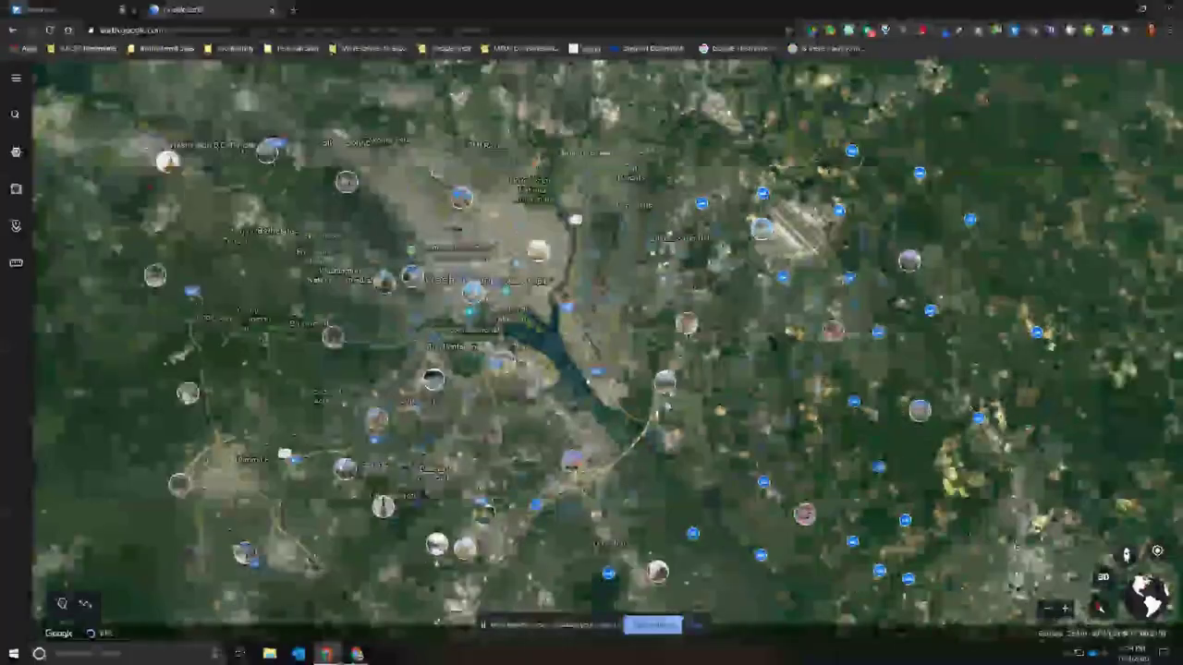
{"action": "scroll", "coordinate": [528, 274], "scroll_direction": "up", "scroll_amount": 4}
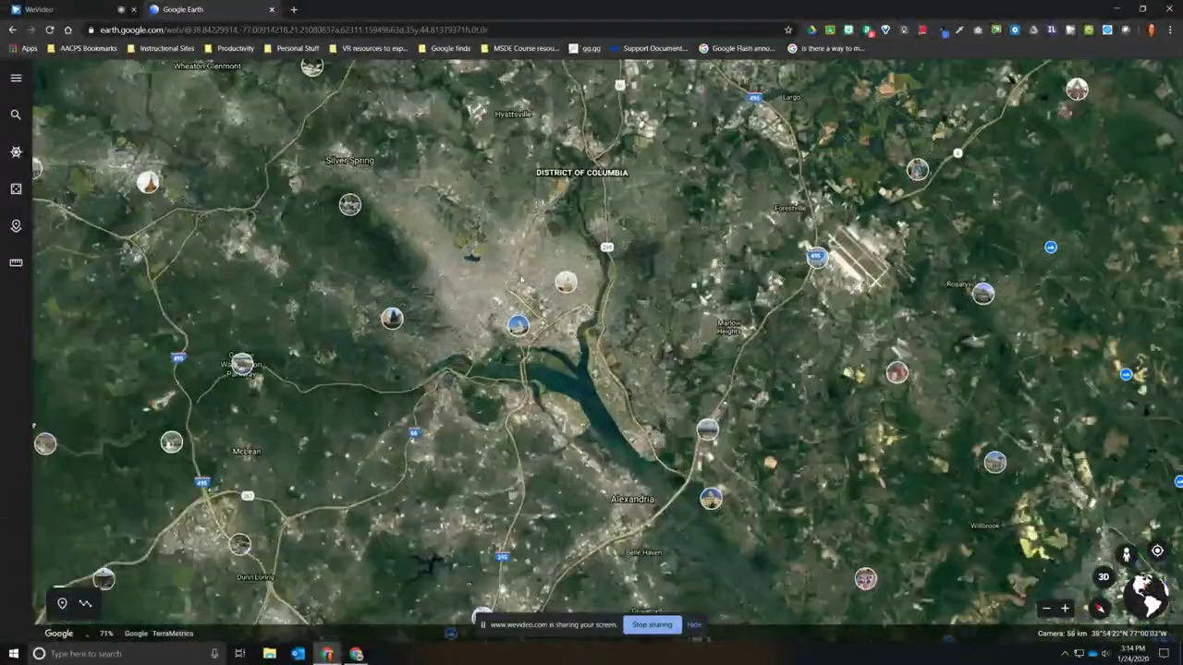
{"action": "scroll", "coordinate": [501, 296], "scroll_direction": "up", "scroll_amount": 3}
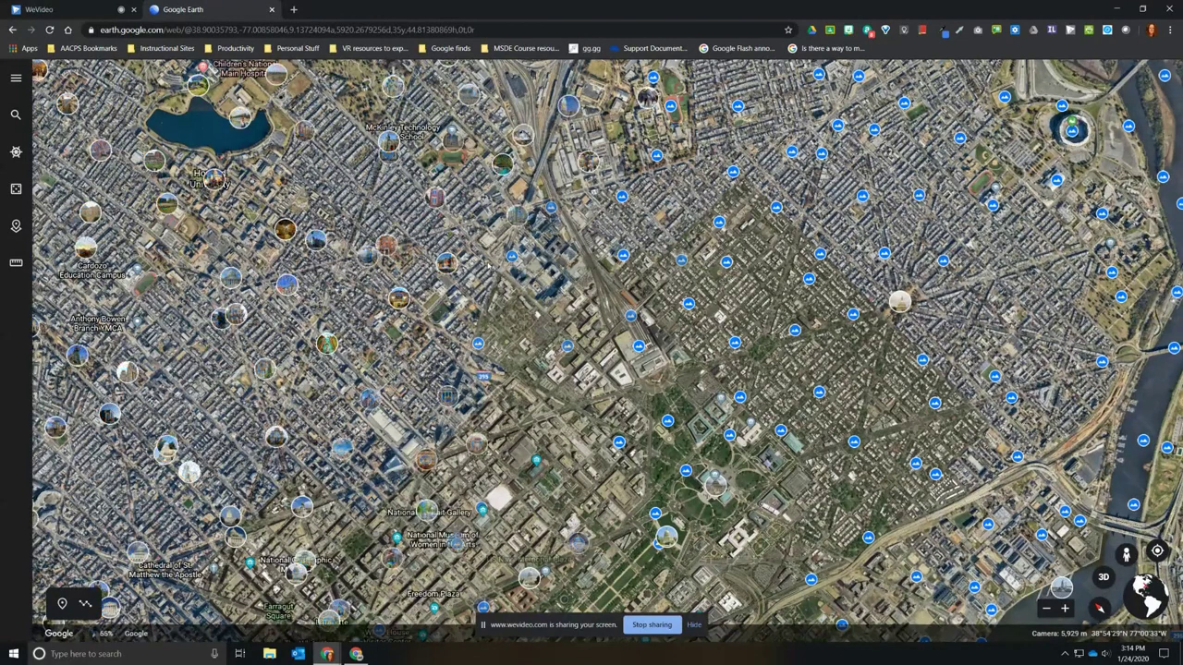
Step: Open a crowdsourced photo of the Capitol dome (1 of 20), then return to the map
{"action": "left_click", "coordinate": [511, 259]}
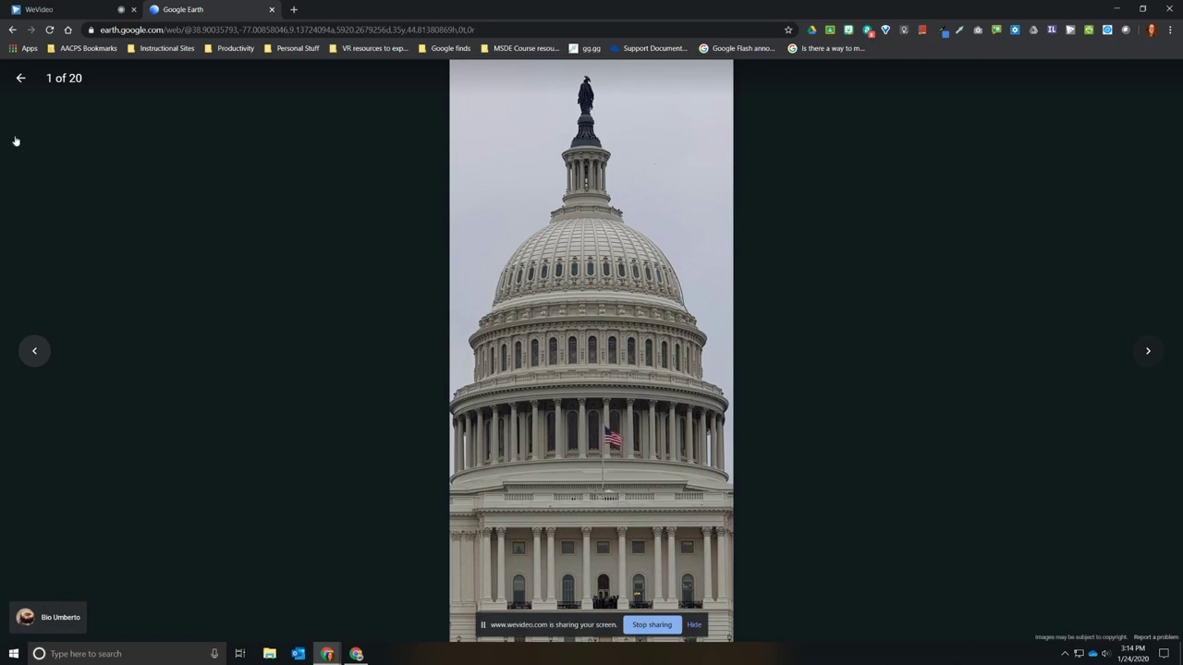
{"action": "left_click", "coordinate": [21, 80]}
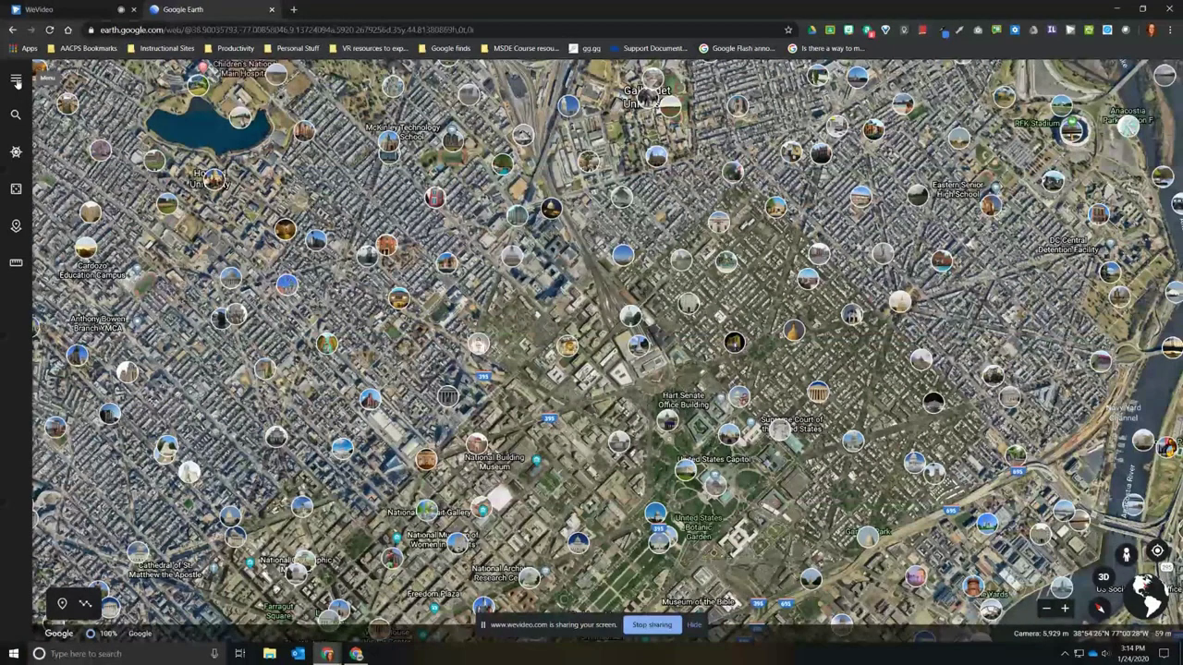
Step: Switch off the Photos layer in the side menu, then reopen the main menu
{"action": "left_click", "coordinate": [16, 81]}
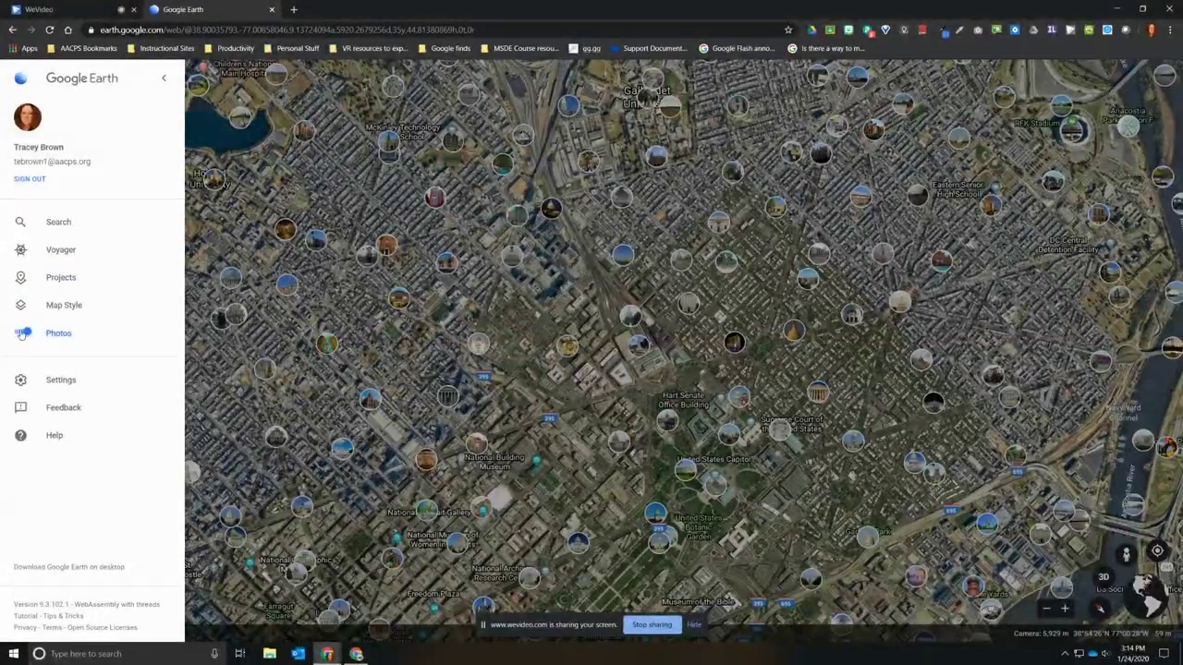
{"action": "left_click", "coordinate": [20, 334]}
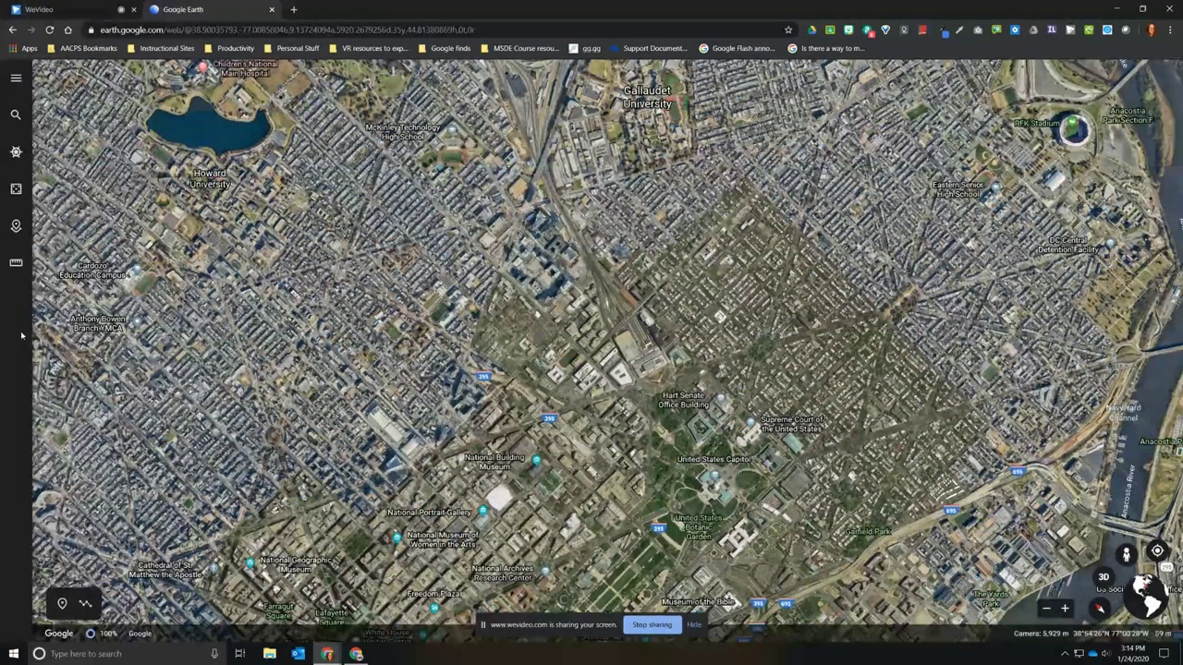
{"action": "left_click", "coordinate": [16, 79]}
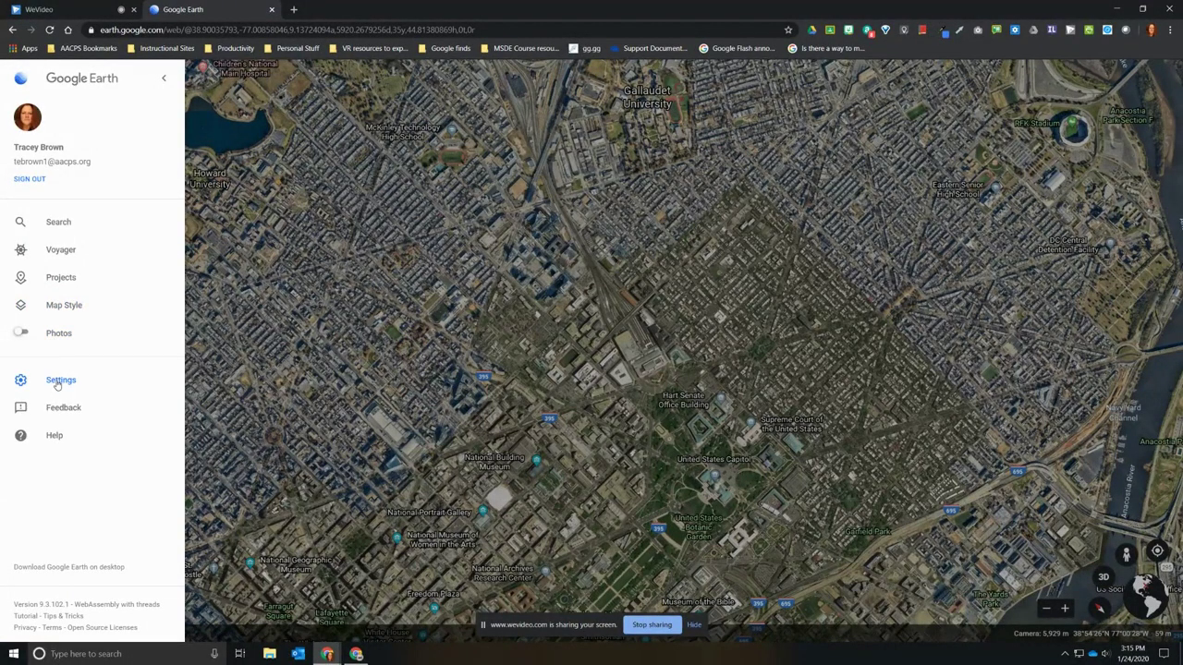
Step: Open Settings, scroll up to Animations, and expand the Fly end animation choices
{"action": "left_click", "coordinate": [56, 384]}
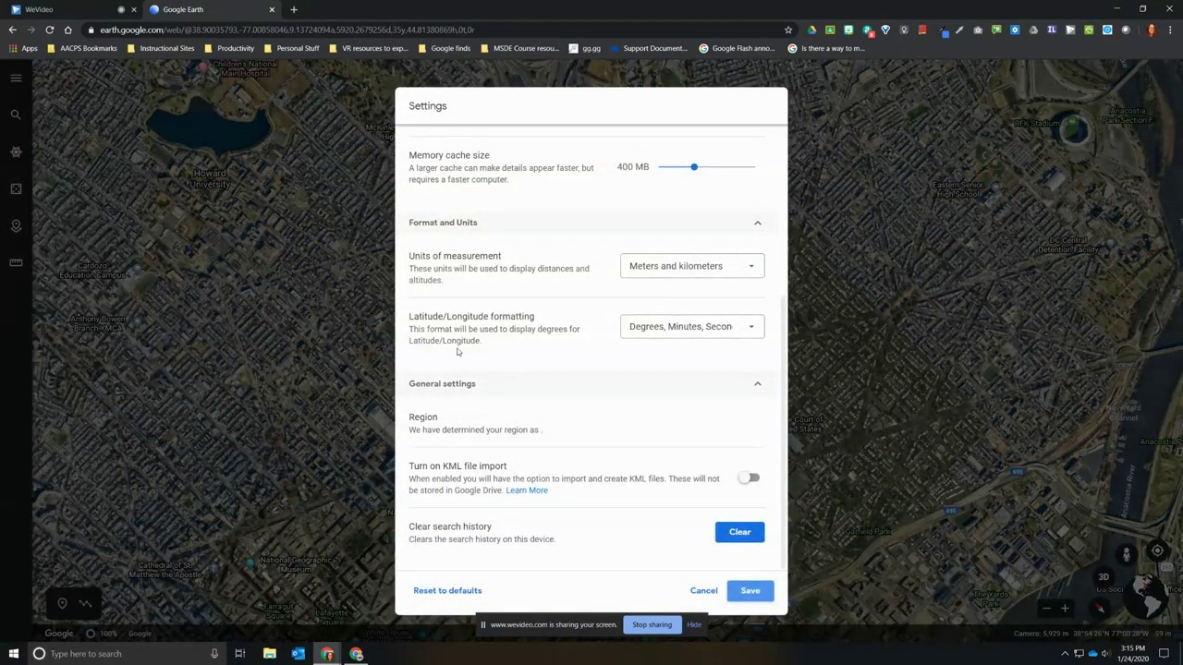
{"action": "scroll", "coordinate": [457, 352], "scroll_direction": "up", "scroll_amount": 3}
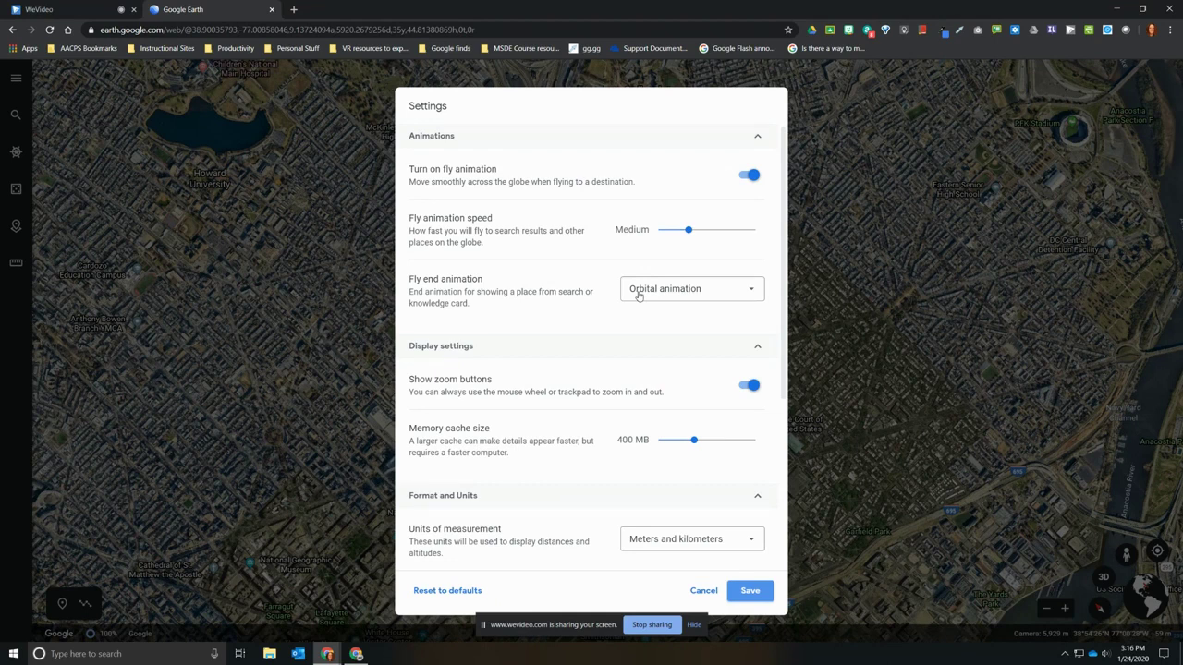
{"action": "left_click", "coordinate": [752, 292]}
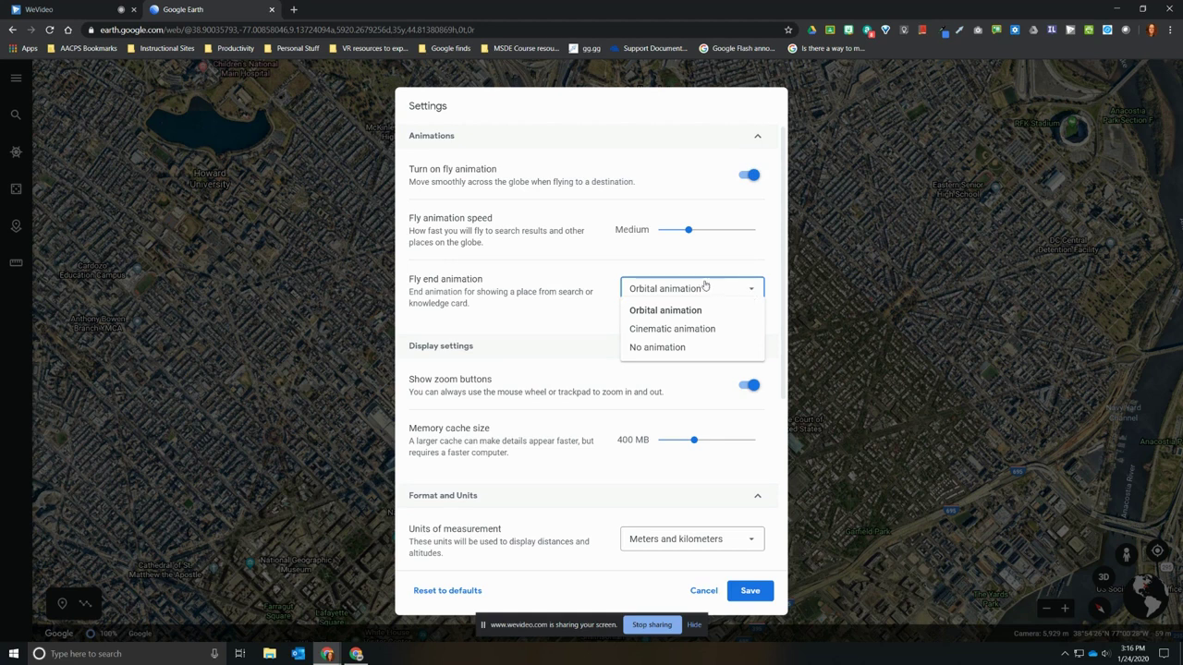
Step: Keep Orbital animation and Meters and kilometers units, then expand the Latitude/Longitude formatting options
{"action": "left_click", "coordinate": [766, 431]}
{"action": "scroll", "coordinate": [615, 459], "scroll_direction": "down", "scroll_amount": 2}
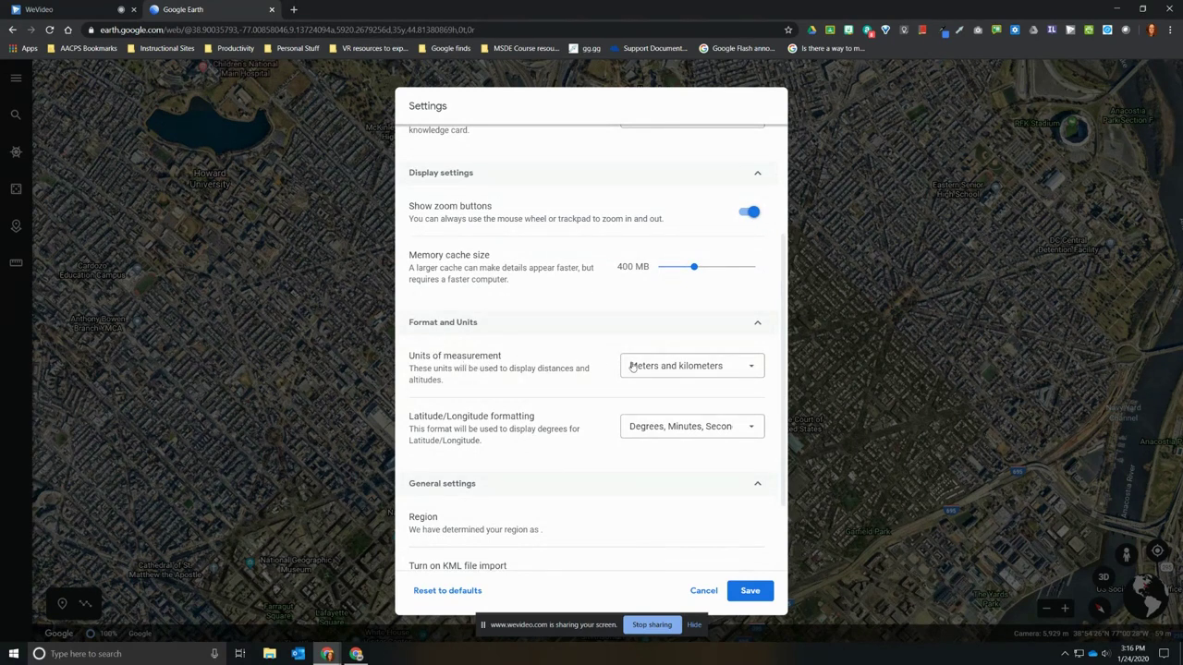
{"action": "left_click", "coordinate": [750, 368]}
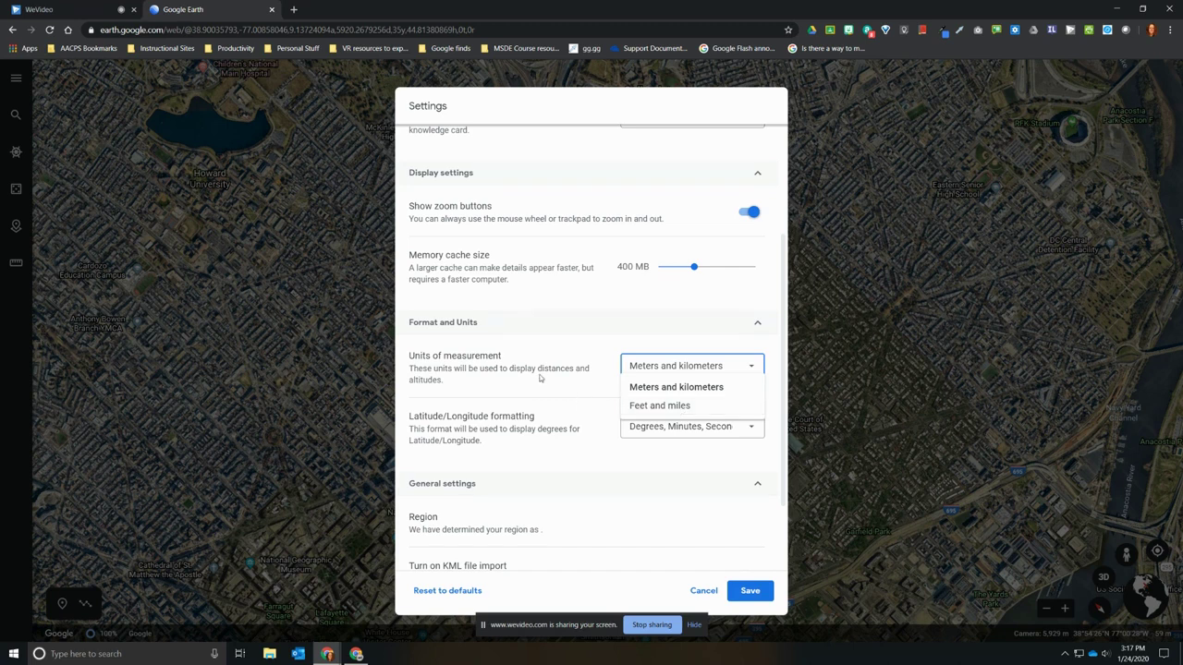
{"action": "left_click", "coordinate": [625, 448]}
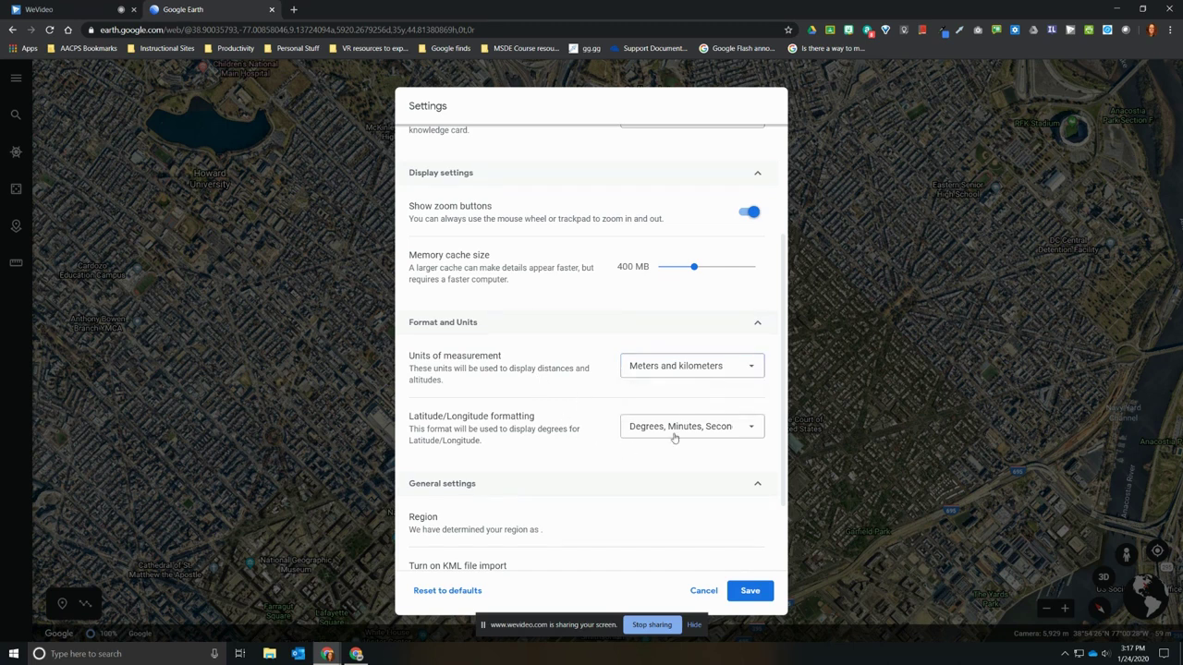
{"action": "left_click", "coordinate": [752, 428]}
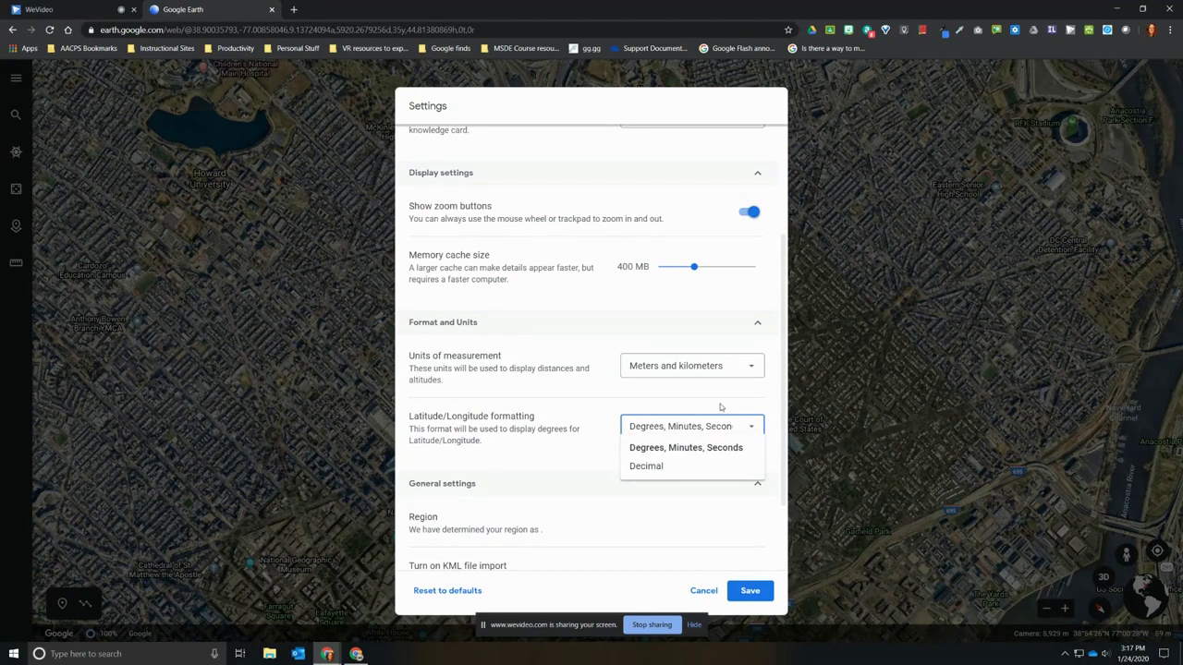
Step: Leave the coordinate format unchanged, turn on KML file import, and save the Settings
{"action": "left_click", "coordinate": [568, 466]}
{"action": "scroll", "coordinate": [564, 468], "scroll_direction": "down", "scroll_amount": 2}
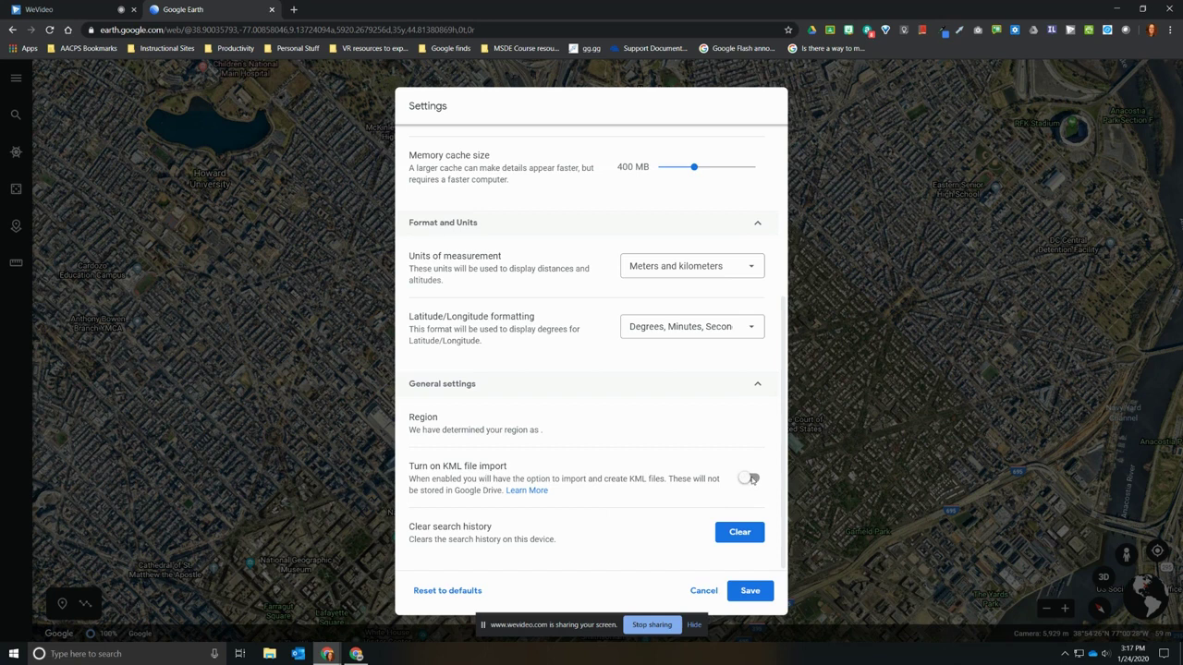
{"action": "left_click", "coordinate": [751, 479]}
{"action": "scroll", "coordinate": [605, 558], "scroll_direction": "up", "scroll_amount": 3}
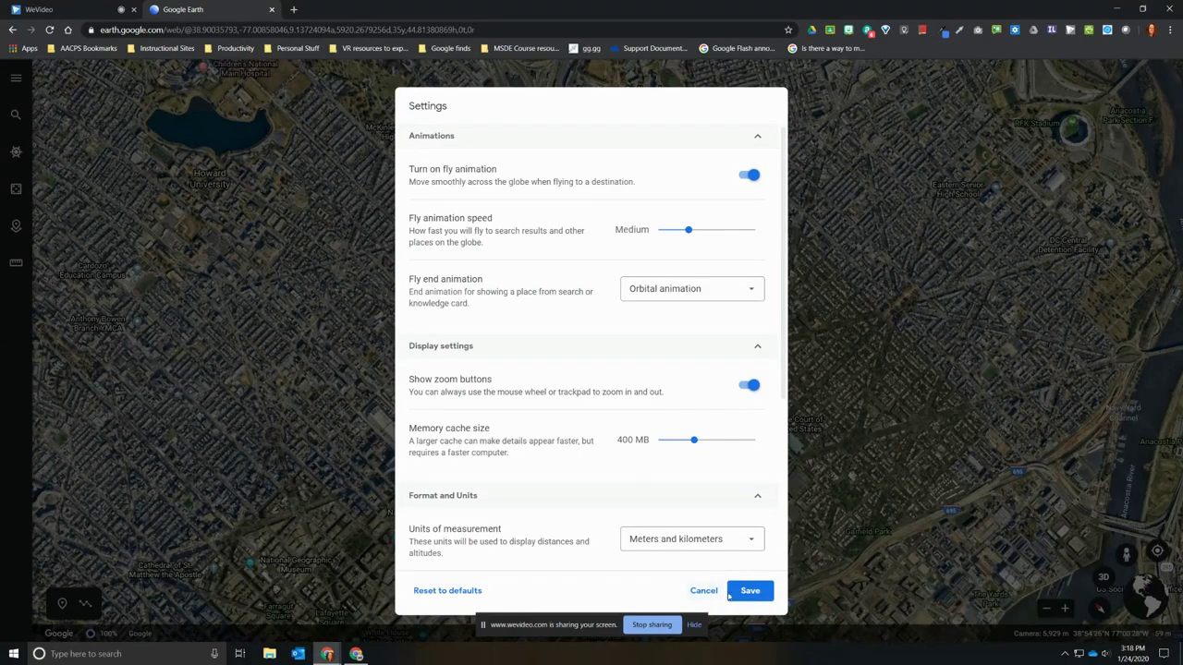
{"action": "left_click", "coordinate": [750, 592]}
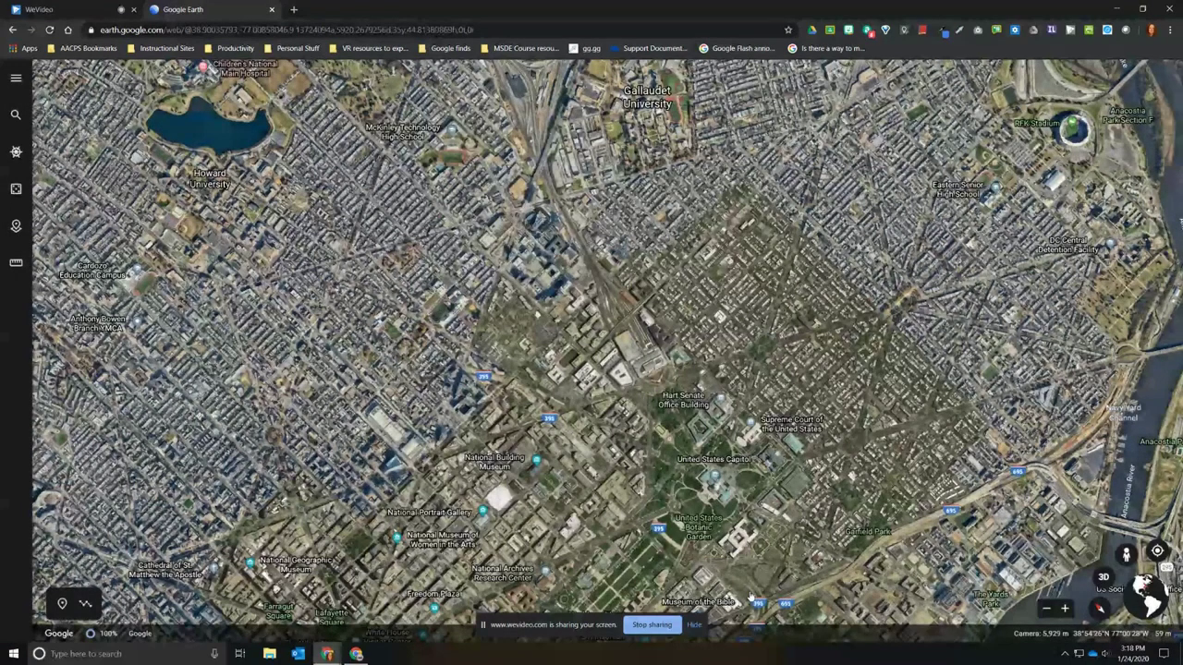